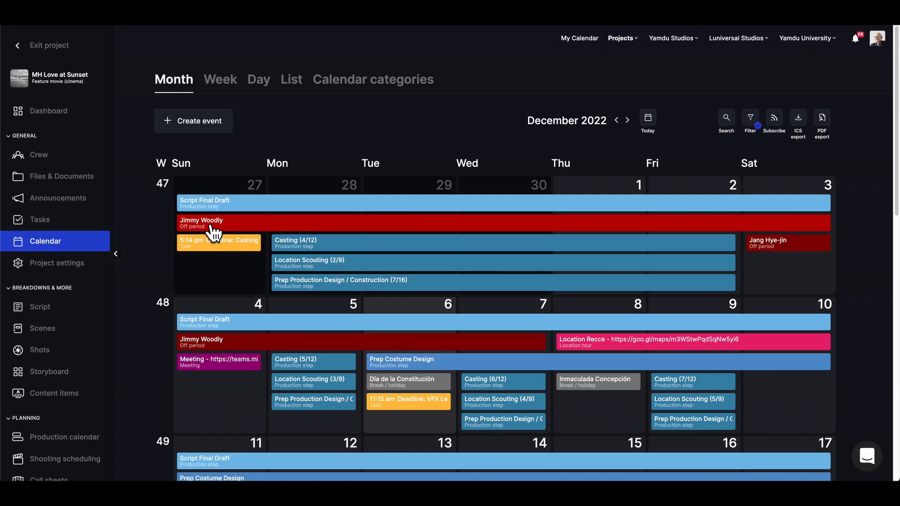
Scroll through the December 2022 month calendar, then open and close the Dec 4 Meeting event's details.
scroll(694, 295, "down", 5)
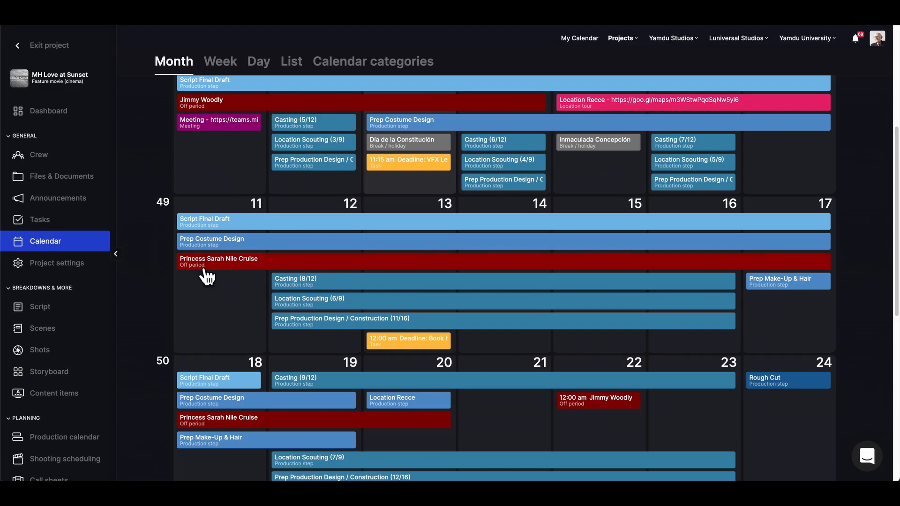
scroll(206, 277, "up", 3)
scroll(220, 287, "up", 2)
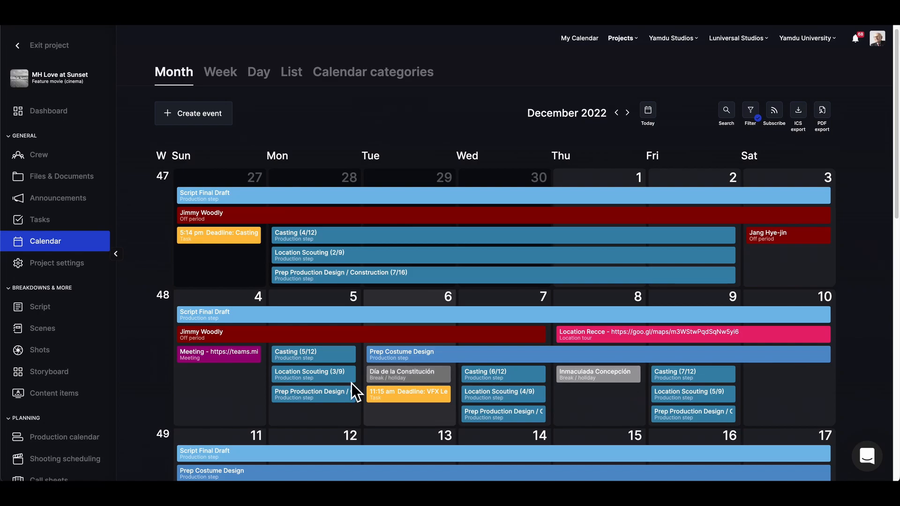
scroll(155, 391, "up", 1)
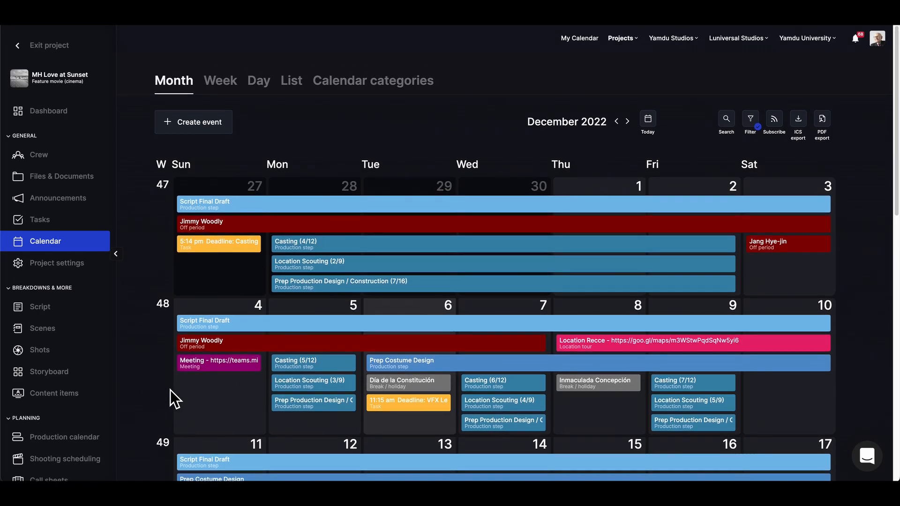
left_click(202, 369)
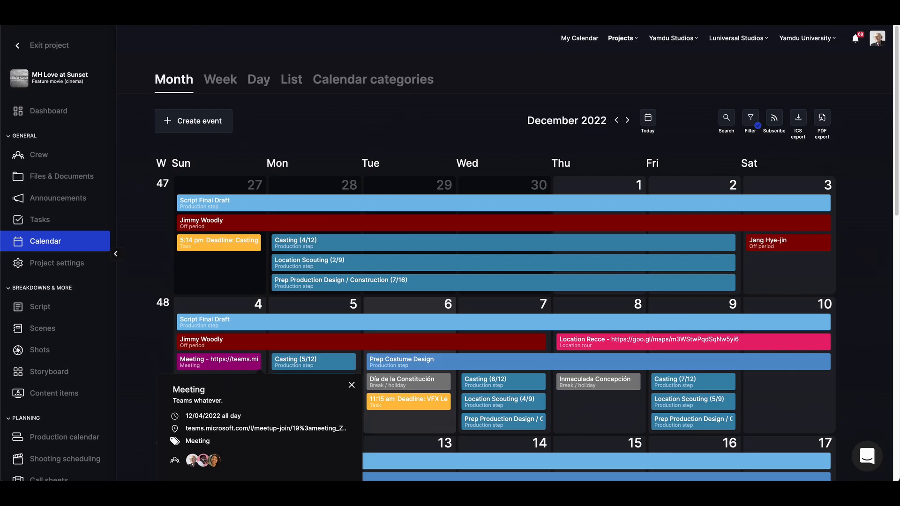
left_click(350, 387)
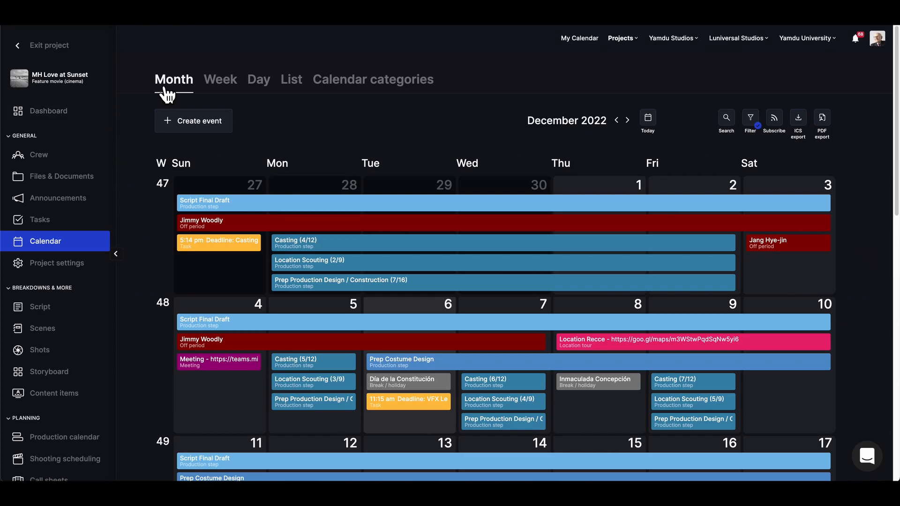
Scroll the month view again, then switch to the Dec 4–10 week view.
scroll(336, 252, "down", 10)
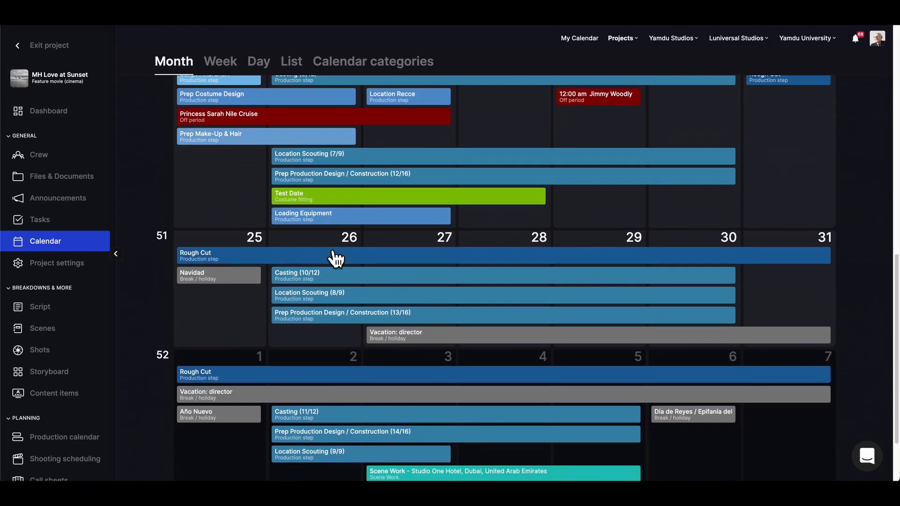
scroll(335, 256, "up", 9)
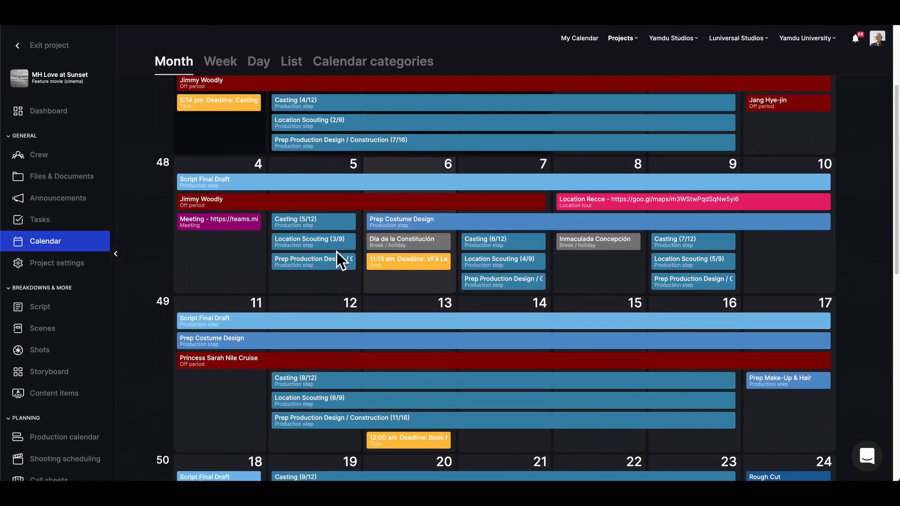
scroll(310, 197, "up", 3)
left_click(221, 86)
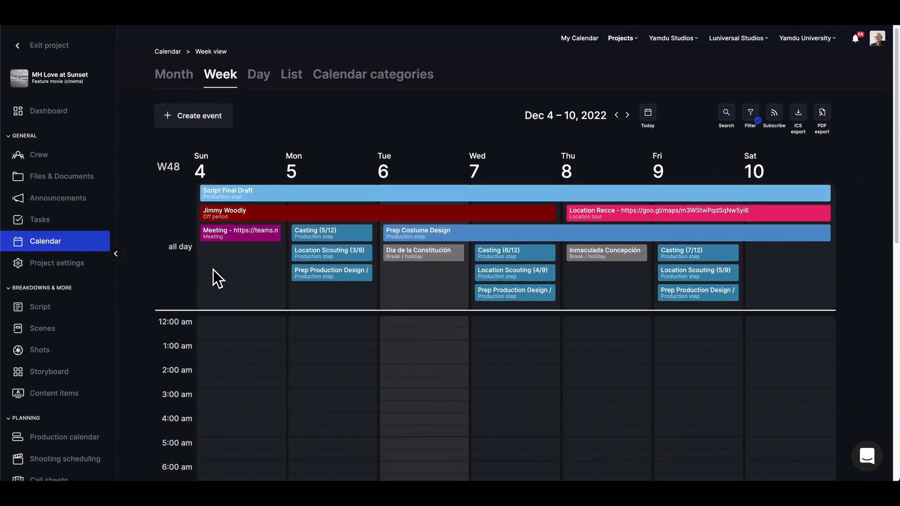
Scroll the Dec 4–10 week, then view December 6 as a single day.
scroll(213, 269, "down", 10)
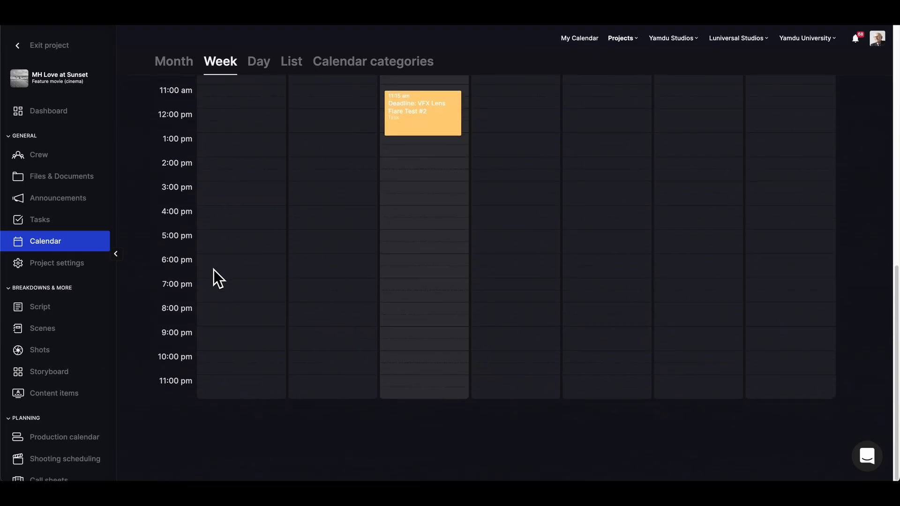
scroll(213, 269, "up", 11)
left_click(259, 86)
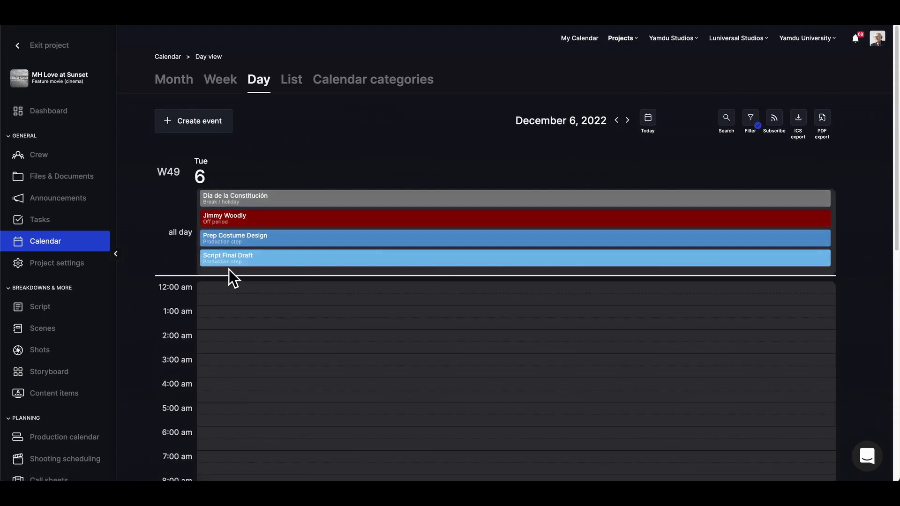
scroll(229, 270, "down", 6)
scroll(229, 269, "down", 3)
scroll(229, 269, "up", 10)
Browse the December events as a list, then show the Calendar categories page.
left_click(300, 86)
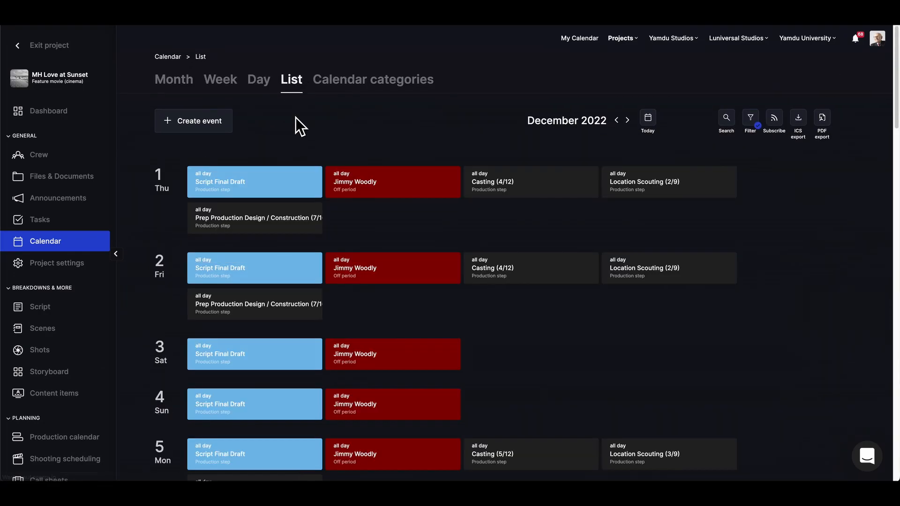
scroll(288, 151, "down", 5)
scroll(288, 151, "down", 20)
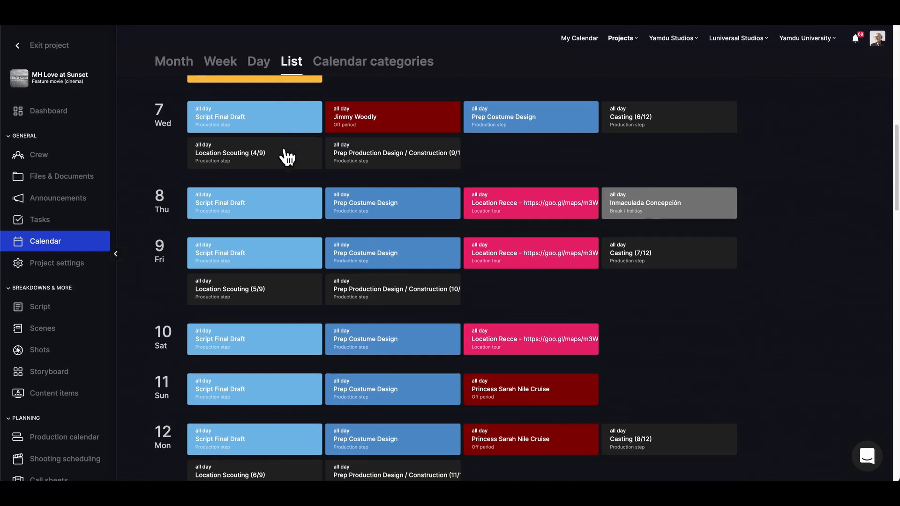
scroll(288, 155, "up", 20)
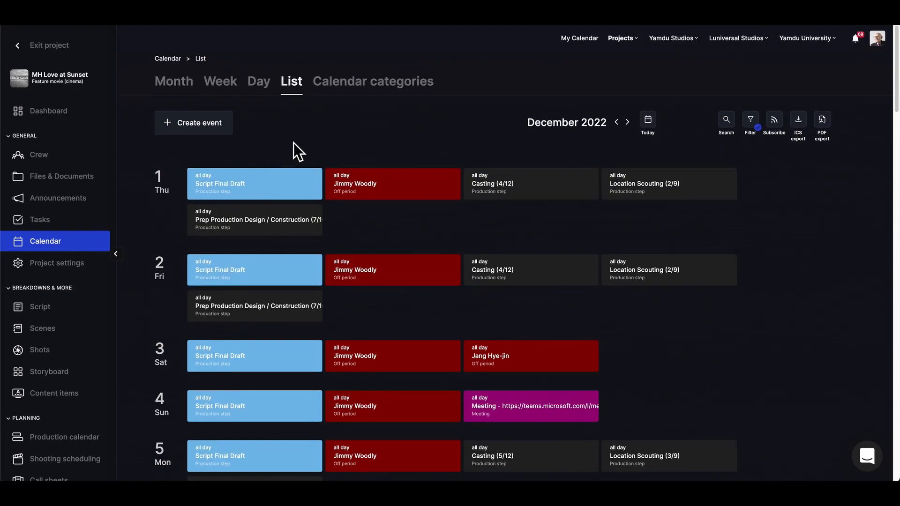
left_click(349, 84)
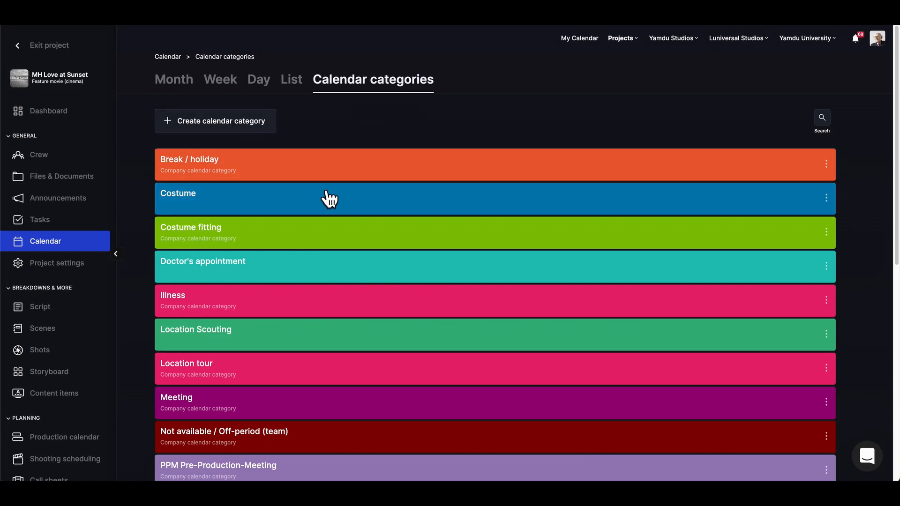
double_click(181, 194)
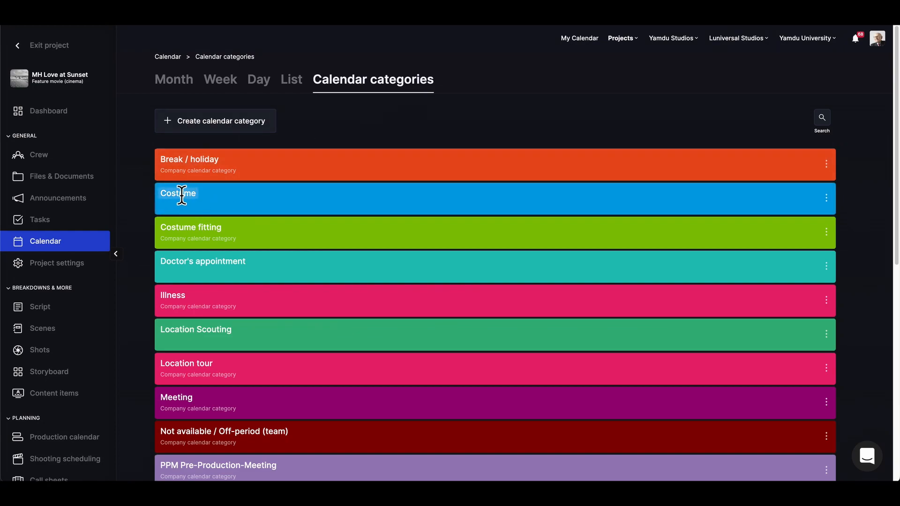
left_click(197, 199)
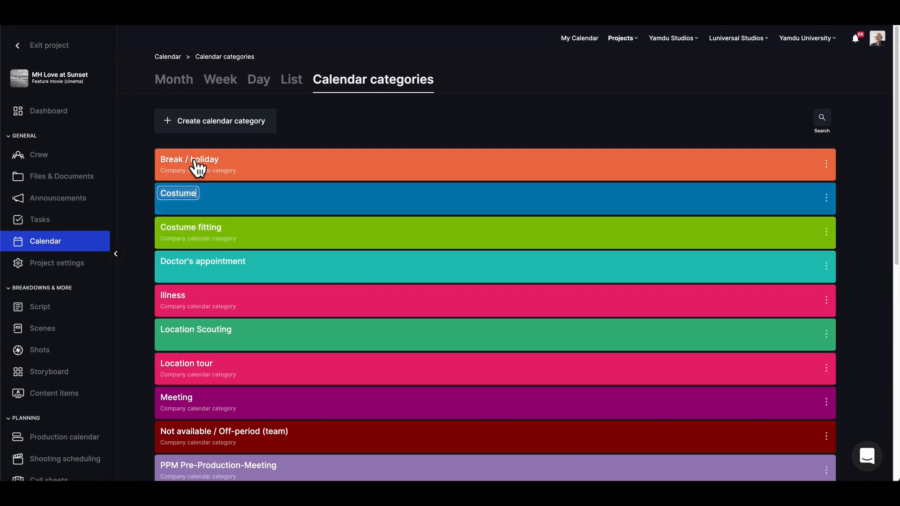
left_click(314, 168)
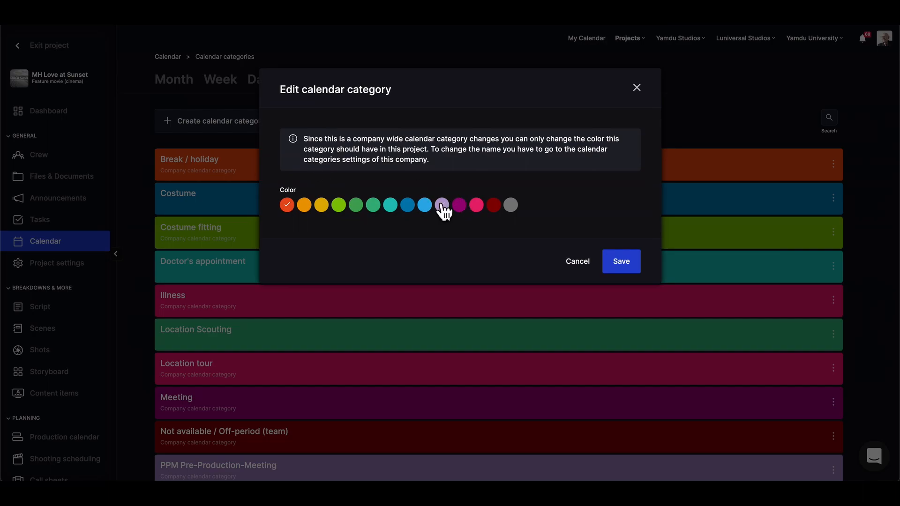
left_click(494, 206)
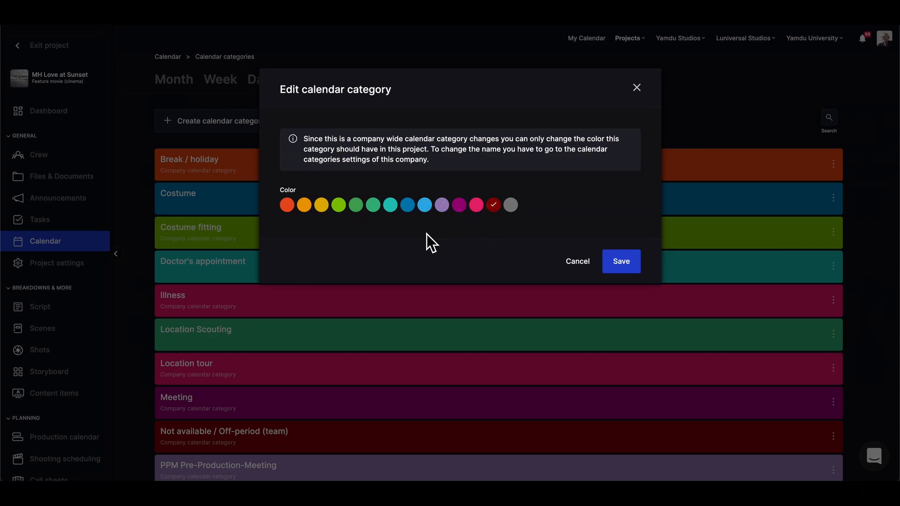
left_click(287, 205)
left_click(636, 89)
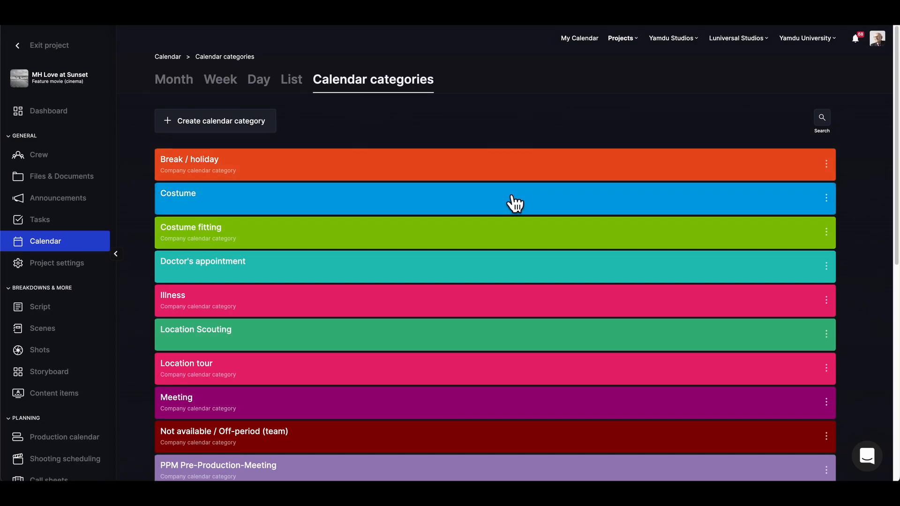
left_click(826, 198)
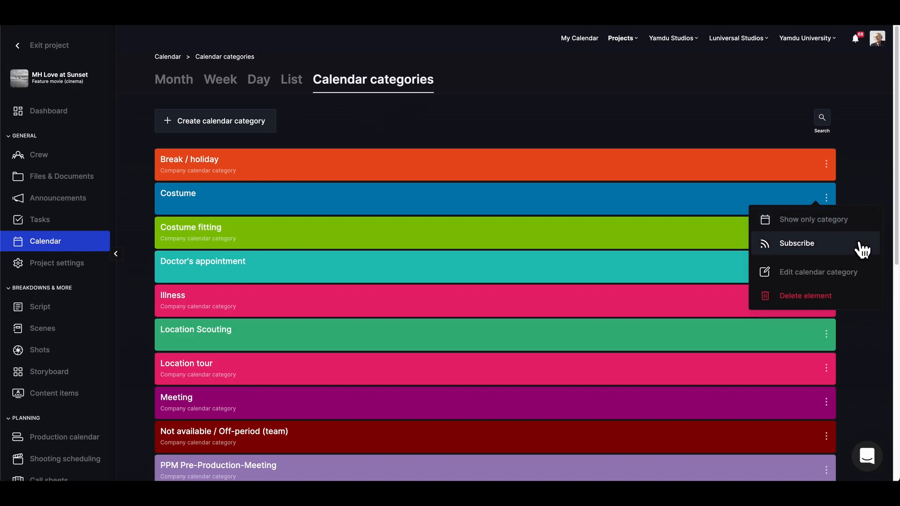
left_click(653, 103)
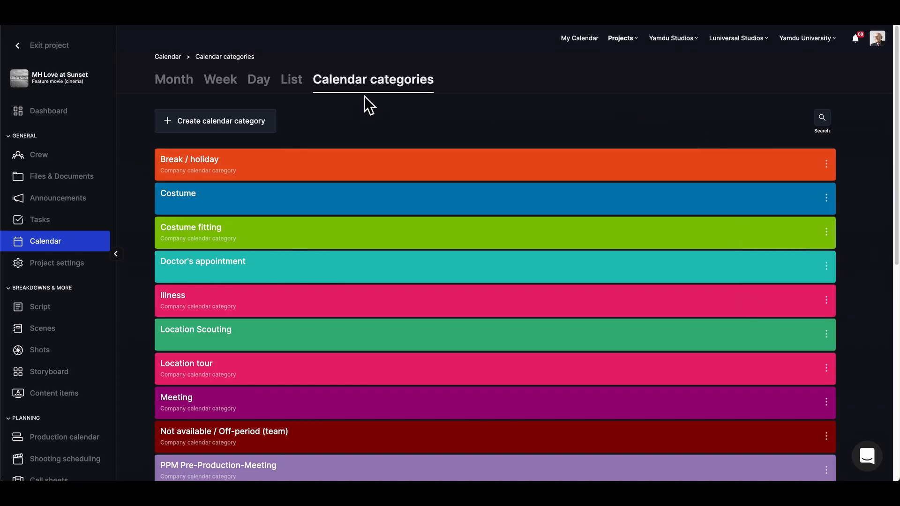
Return to the December 2022 month calendar, stepping to January 2023 and back.
left_click(176, 89)
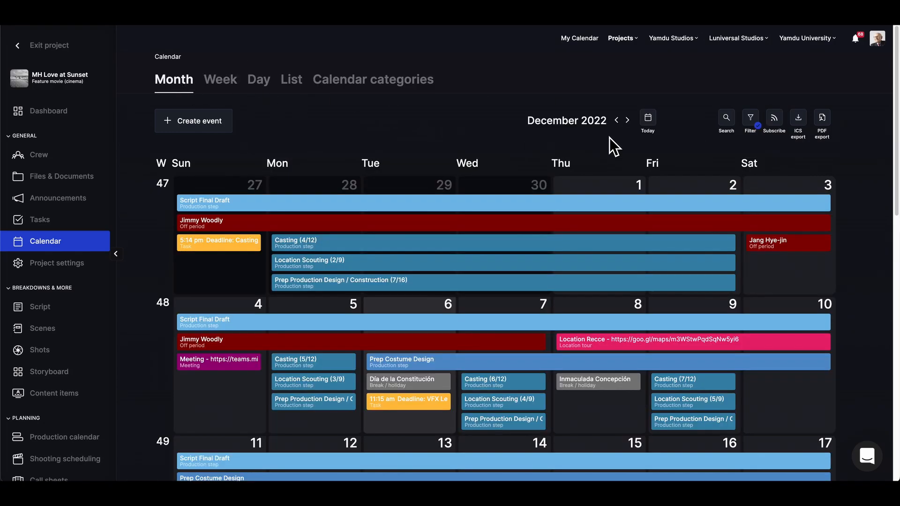
left_click(628, 120)
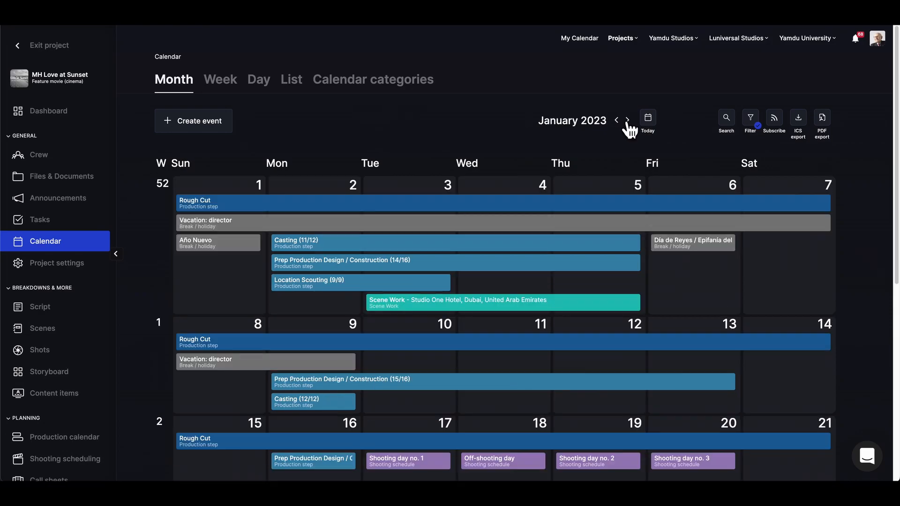
left_click(616, 121)
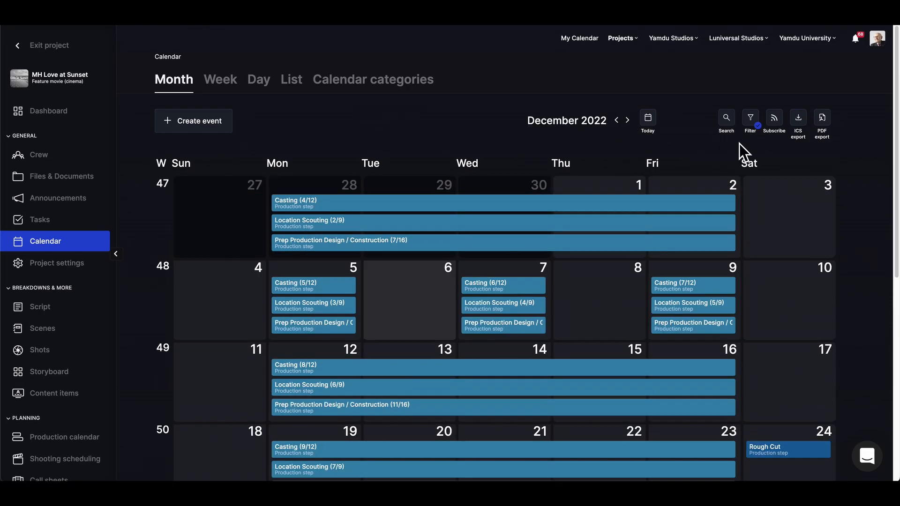
Search events for 'loca', then clear and close the search field.
left_click(725, 123)
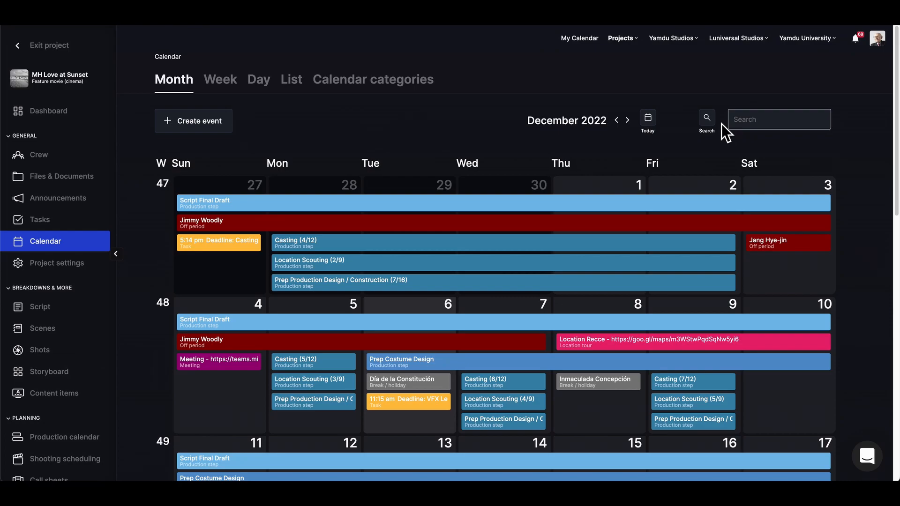
type("loca")
key("BackSpace")
key("BackSpace")
key("BackSpace")
key("BackSpace")
left_click(725, 94)
left_click(751, 123)
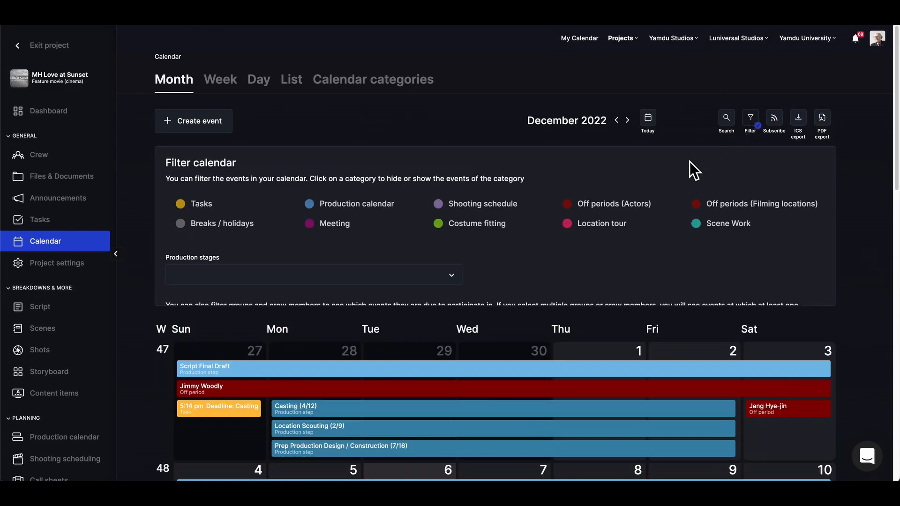
scroll(465, 216, "down", 2)
left_click(334, 99)
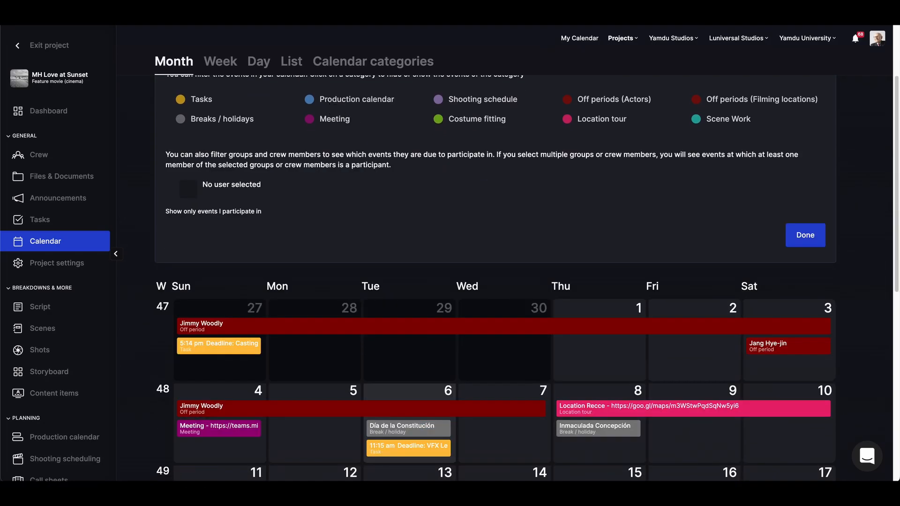
left_click(358, 100)
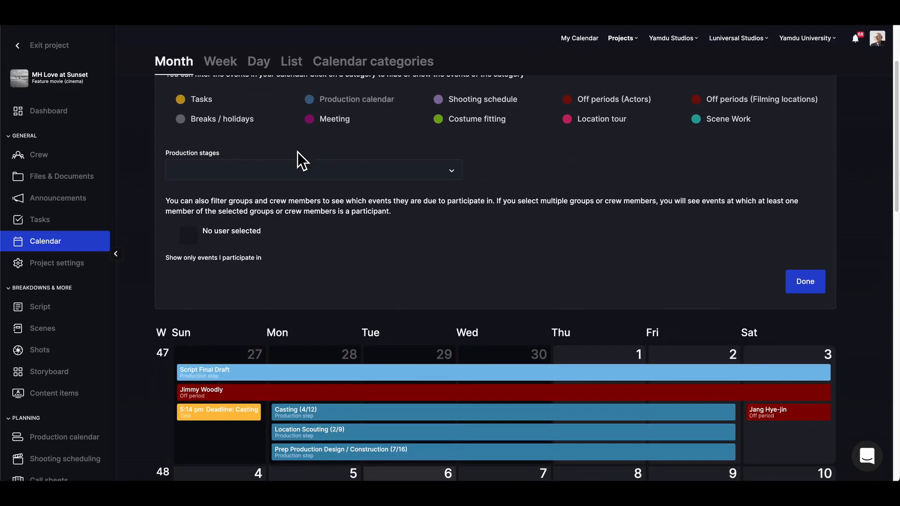
left_click(276, 173)
left_click(211, 196)
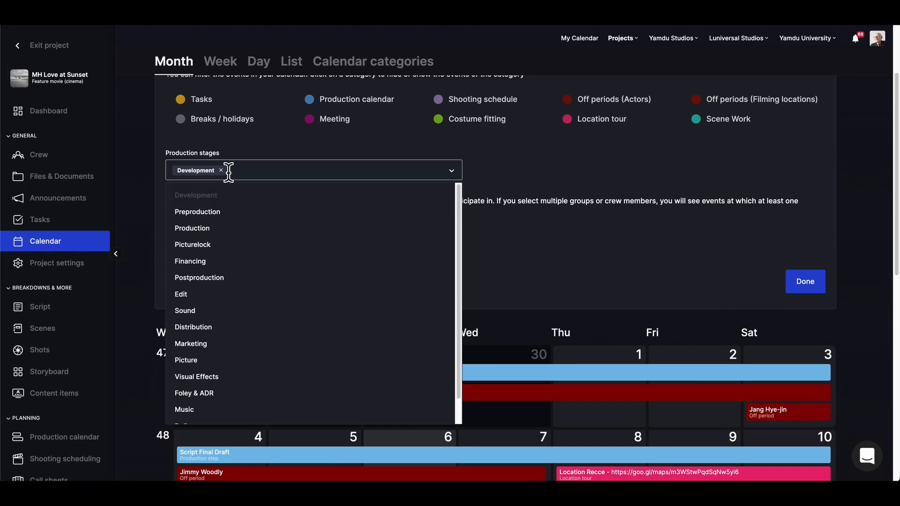
left_click(221, 170)
scroll(195, 321, "up", 2)
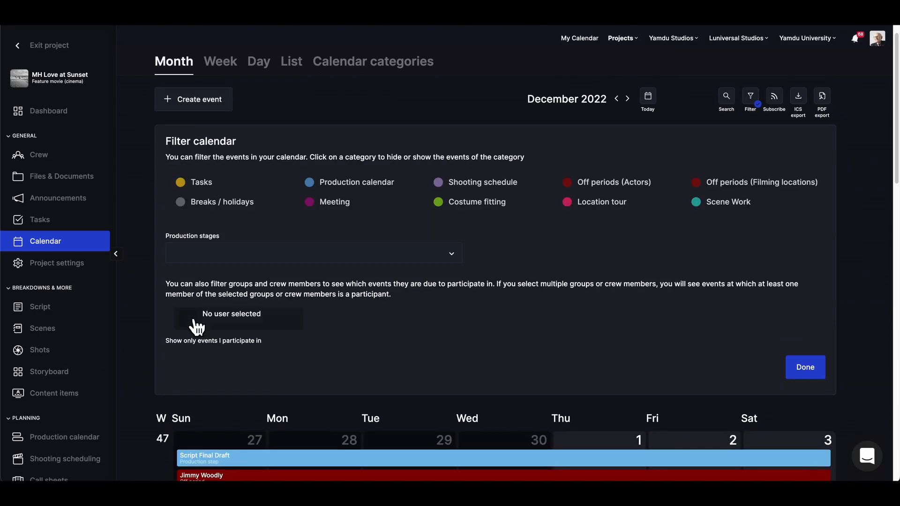
left_click(257, 327)
scroll(376, 362, "down", 3)
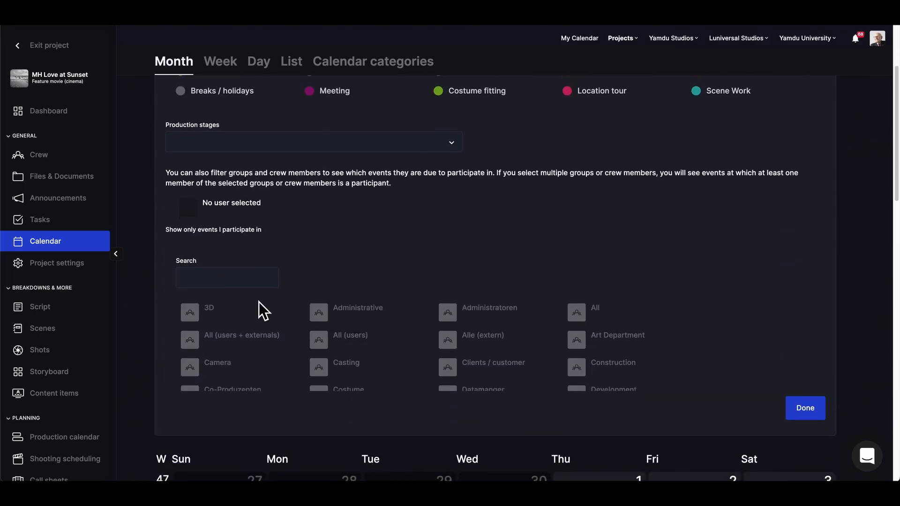
left_click(816, 413)
scroll(775, 247, "up", 3)
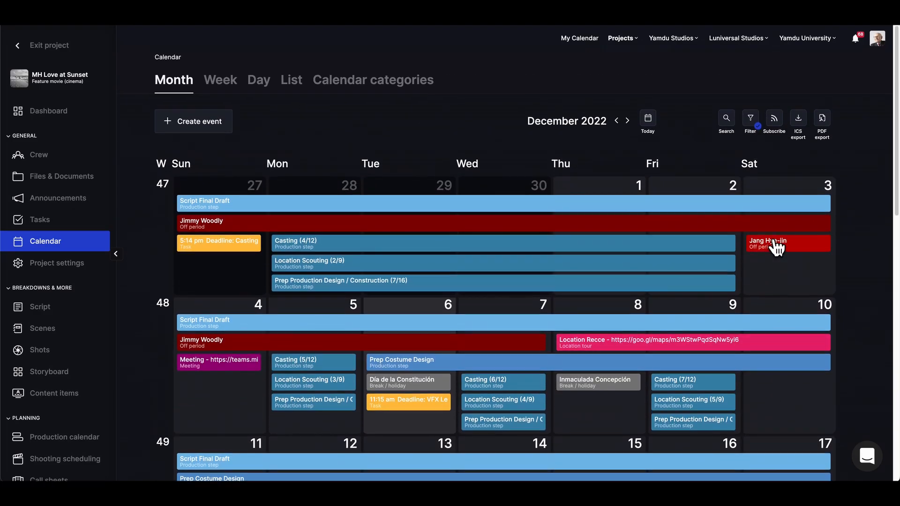
left_click(775, 121)
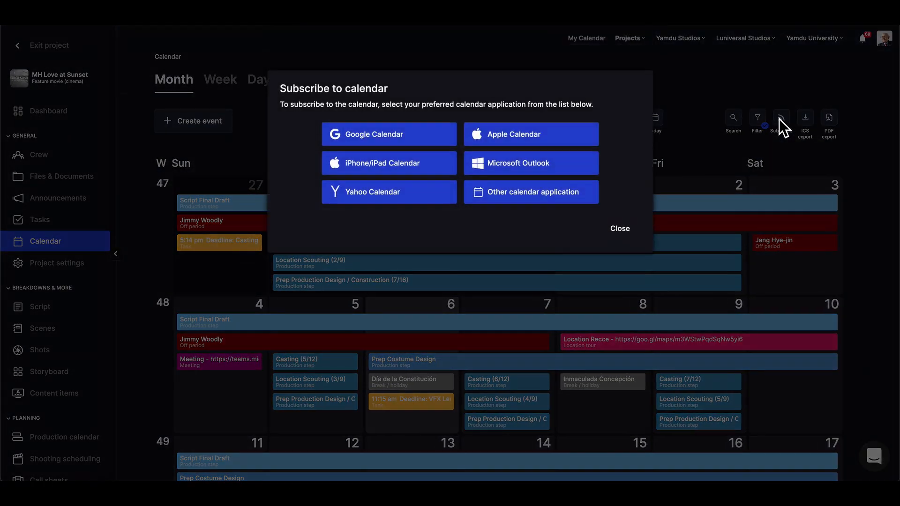
left_click(633, 240)
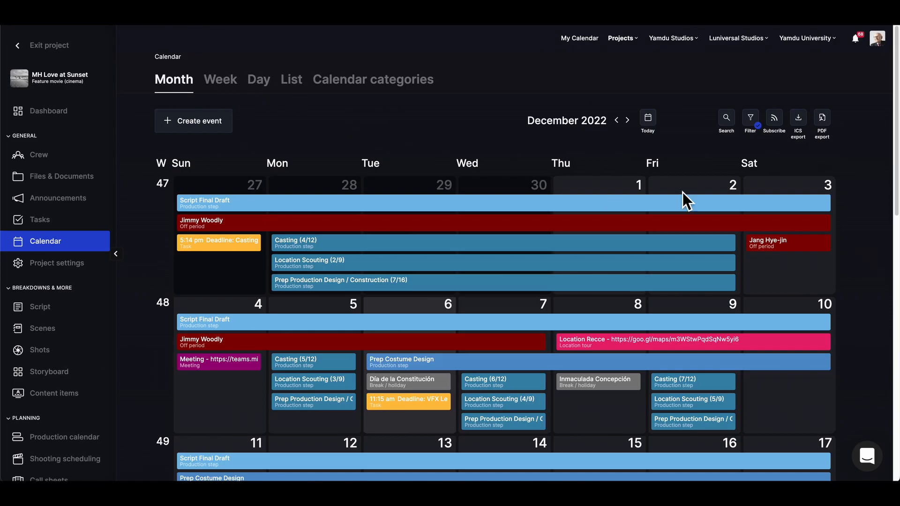
left_click(824, 140)
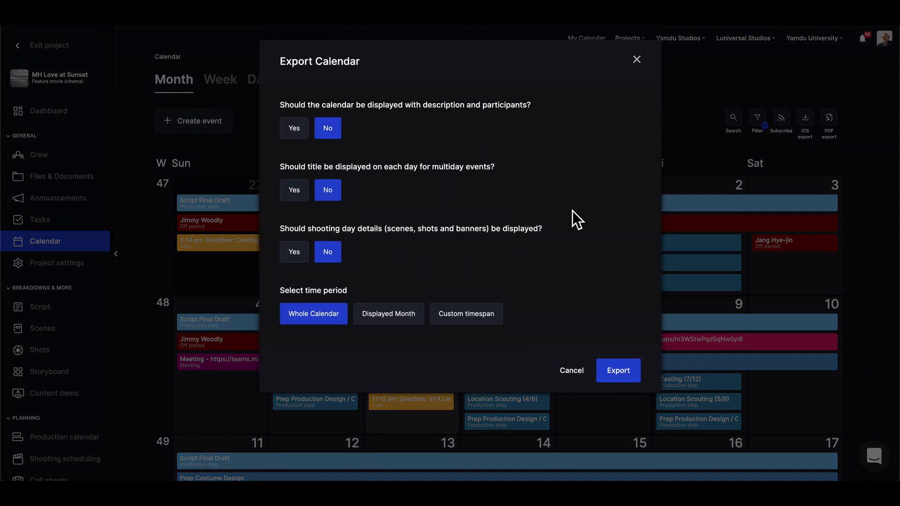
left_click(637, 63)
Start a new event on 8 December in the month calendar.
scroll(399, 134, "down", 1)
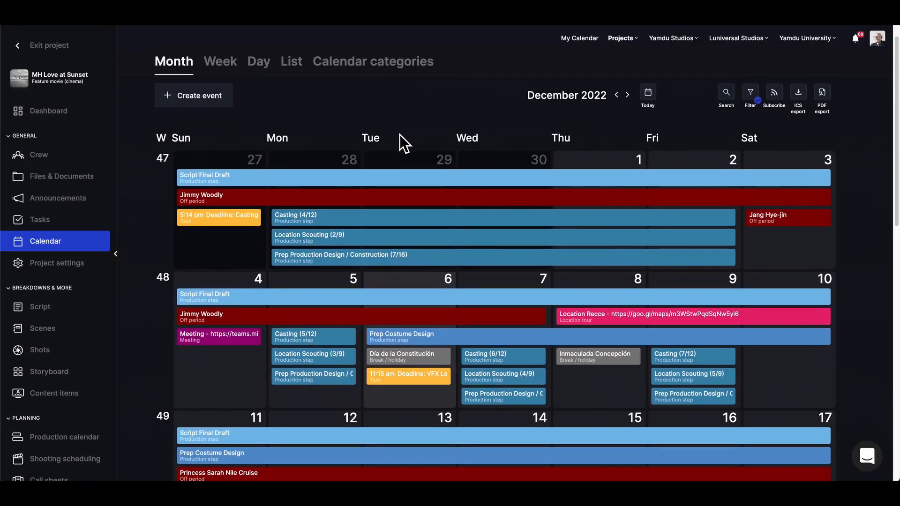
scroll(399, 134, "up", 1)
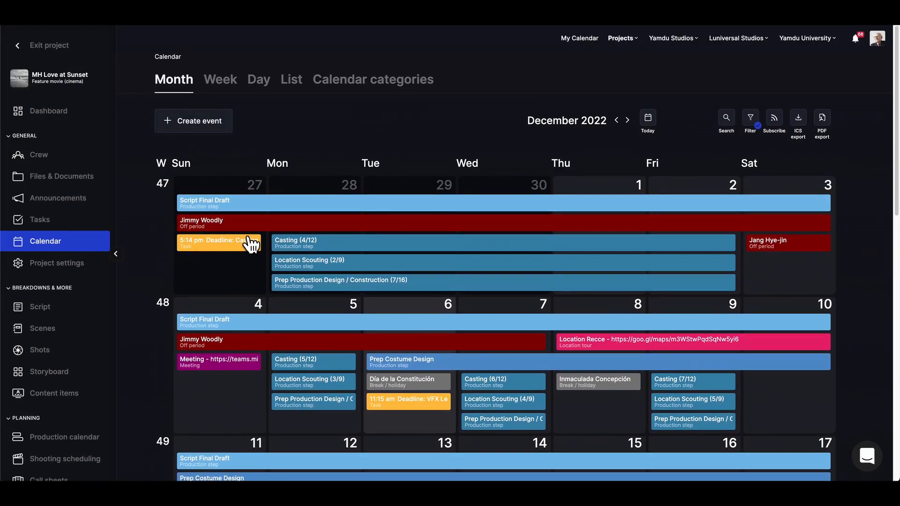
scroll(252, 241, "down", 2)
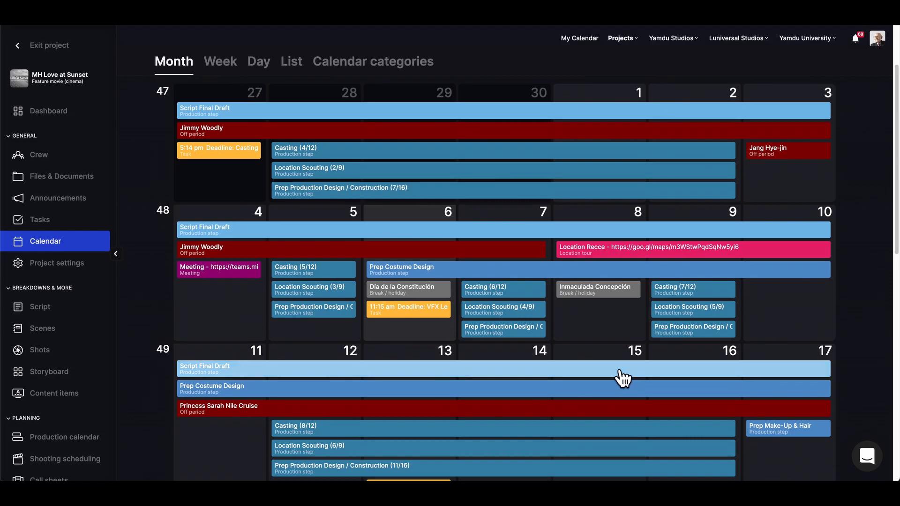
left_click(601, 322)
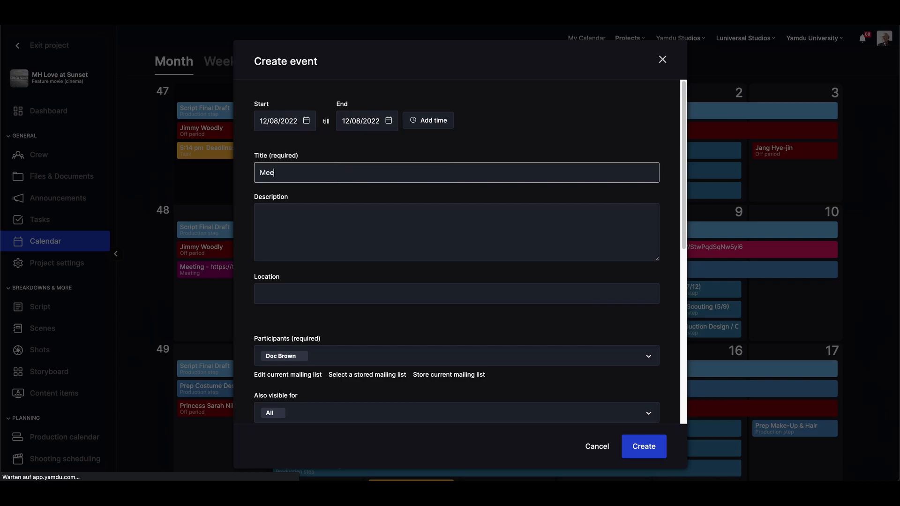
Add description 'We need to meet.' and set location to Headquarters Beercade, Chicago.
left_click(364, 218)
type("We need to meet.")
left_click(301, 300)
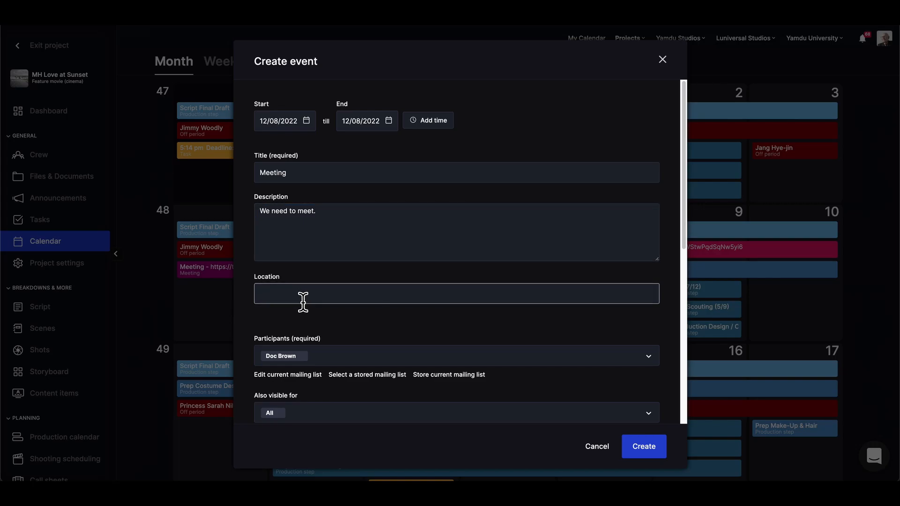
type("Headquart")
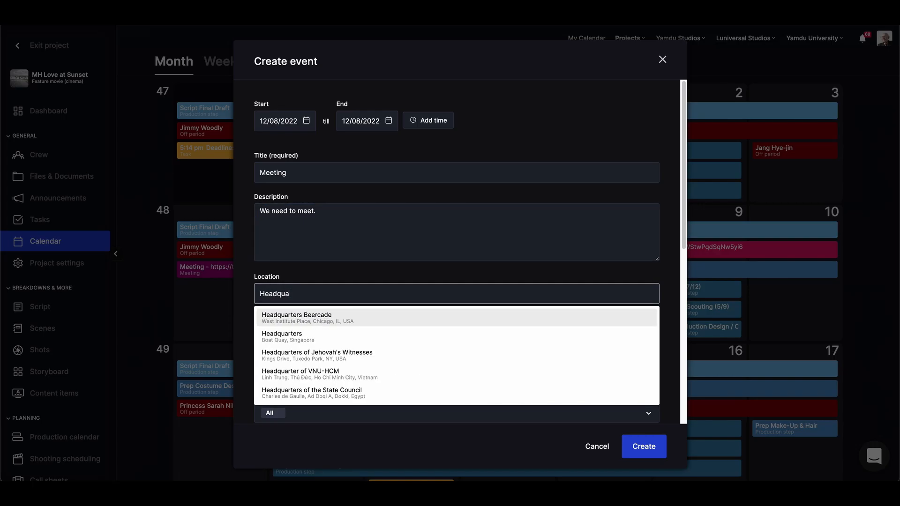
left_click(302, 323)
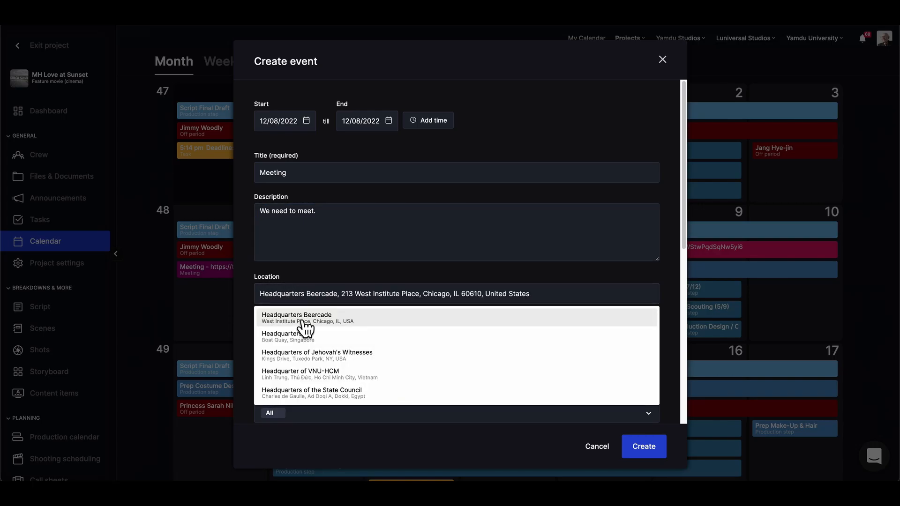
Add the actor with an email as participant, plus his agency and its contact.
left_click(336, 361)
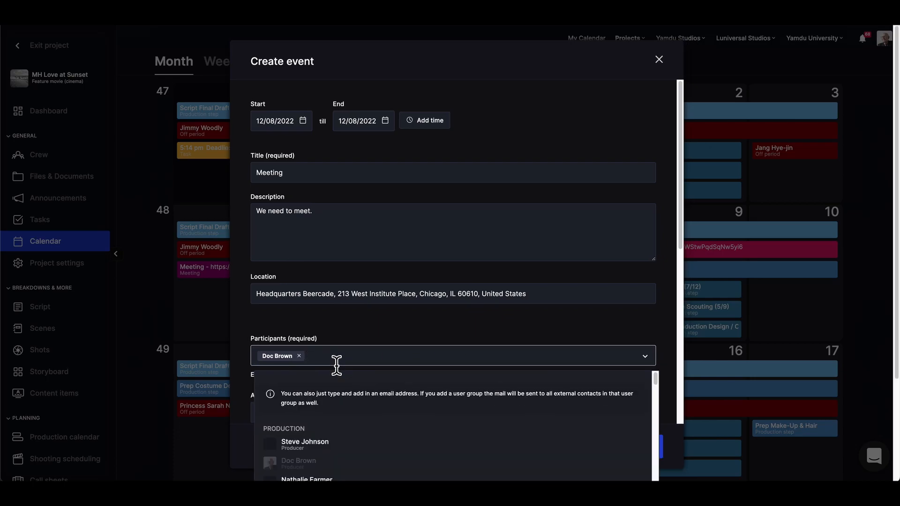
scroll(443, 412, "down", 10)
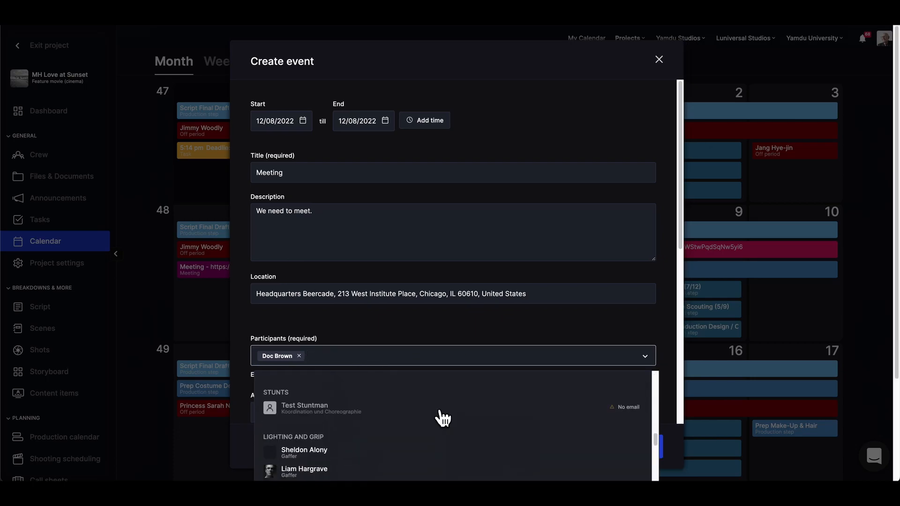
scroll(443, 417, "down", 10)
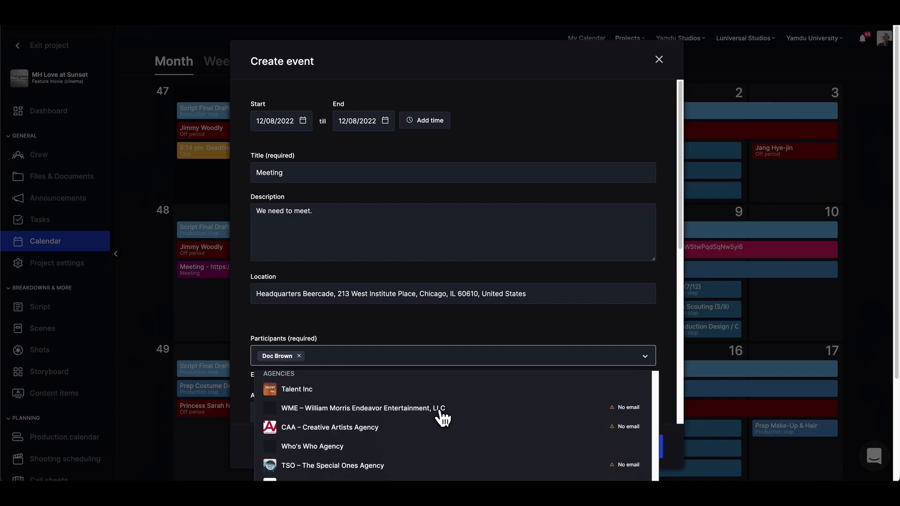
scroll(443, 417, "down", 15)
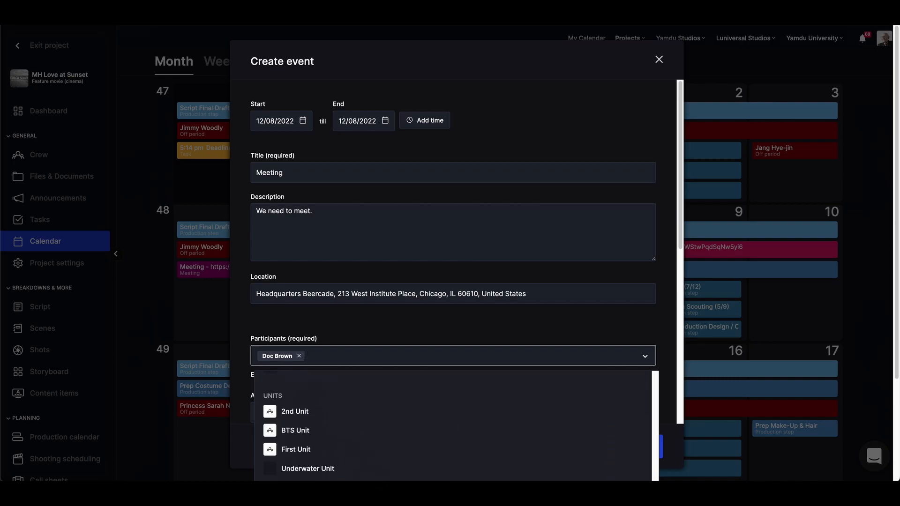
scroll(443, 417, "up", 5)
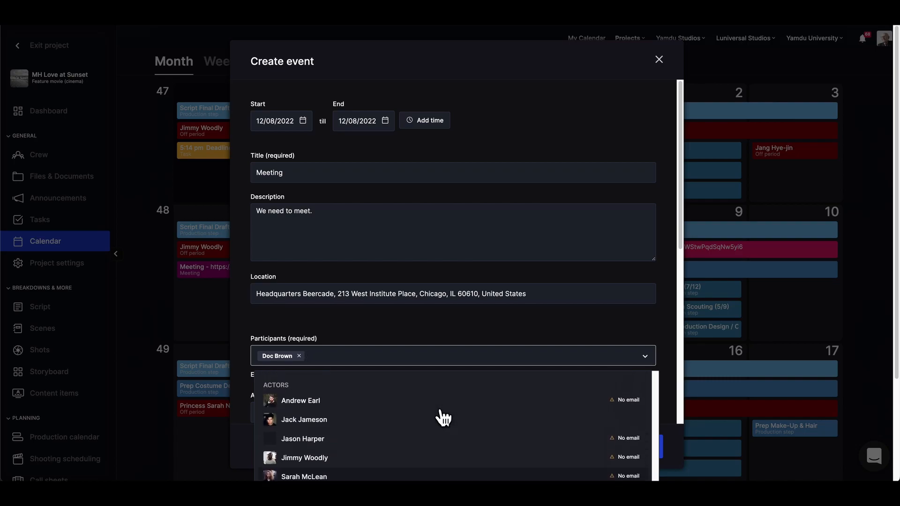
left_click(297, 420)
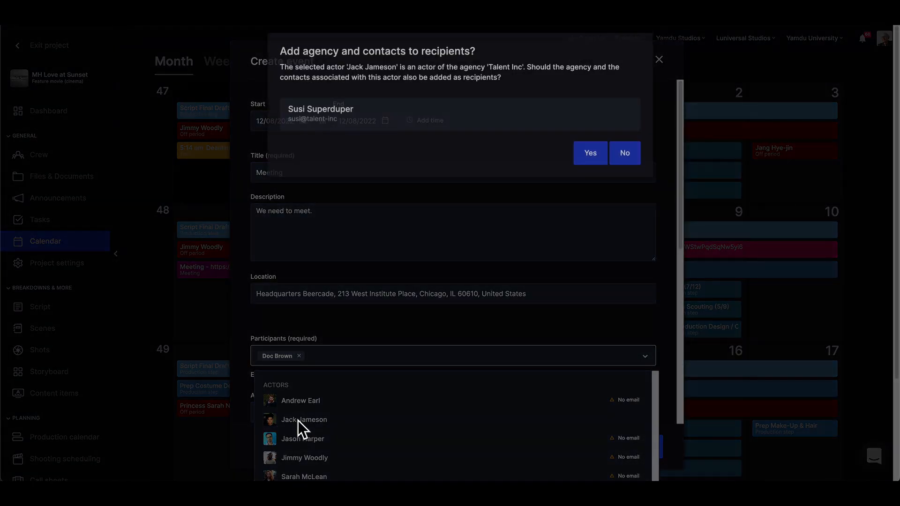
left_click(591, 190)
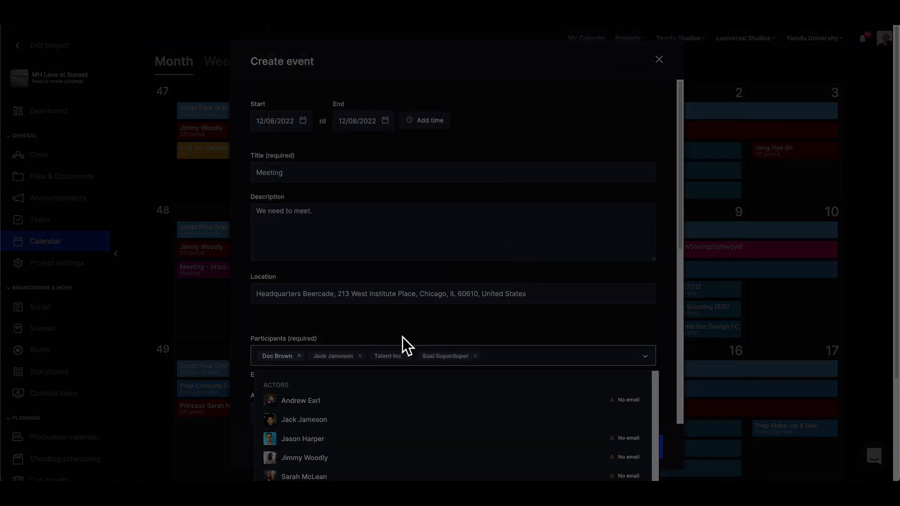
Add the Casting department to the participants and close the list.
scroll(340, 419, "up", 10)
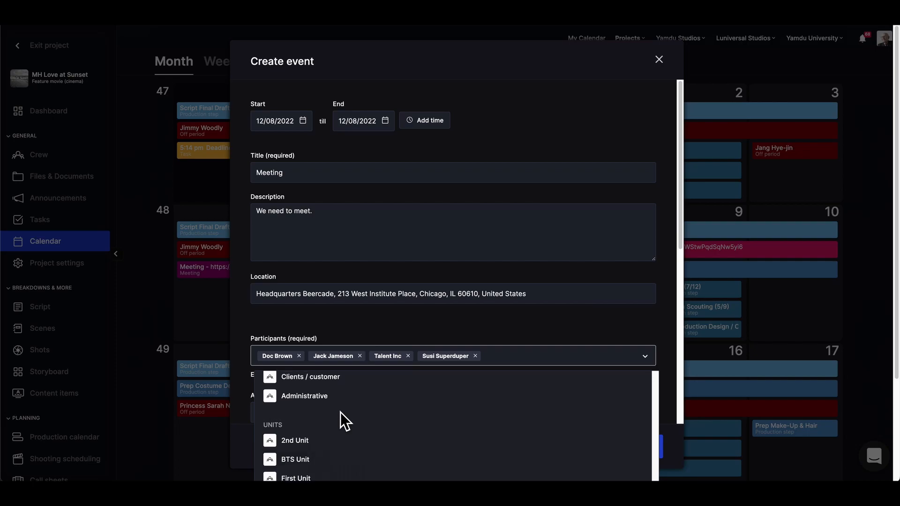
scroll(339, 418, "up", 5)
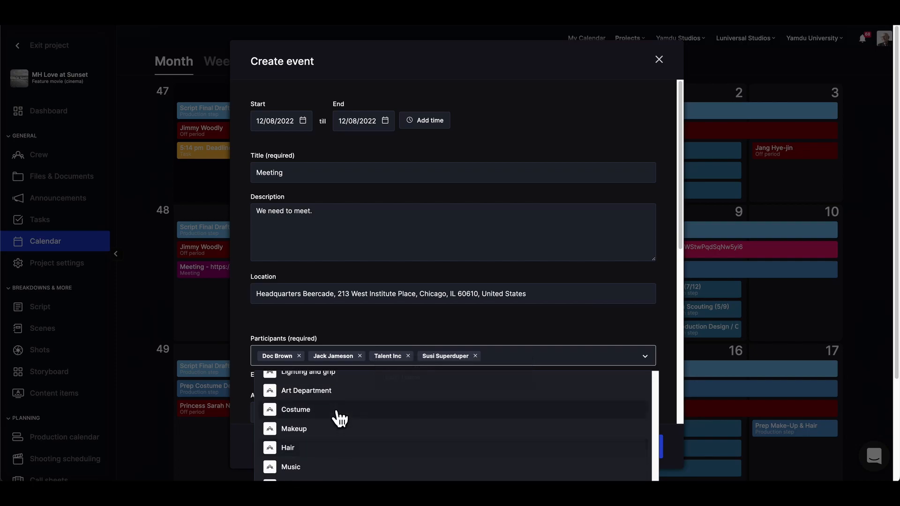
scroll(339, 418, "up", 3)
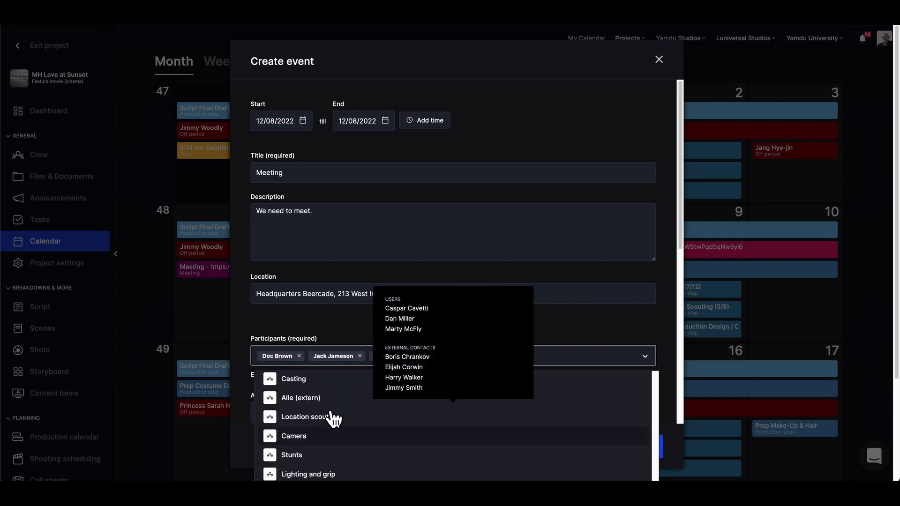
left_click(331, 407)
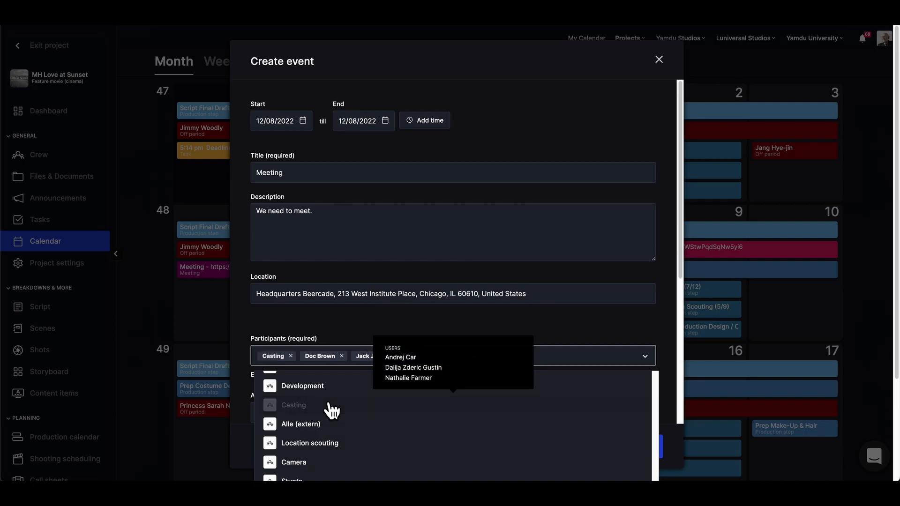
scroll(331, 411, "up", 2)
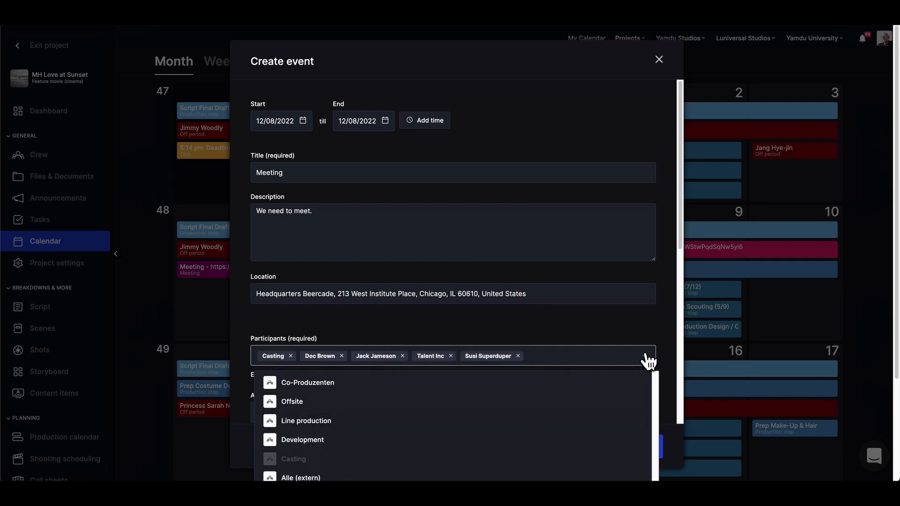
left_click(646, 359)
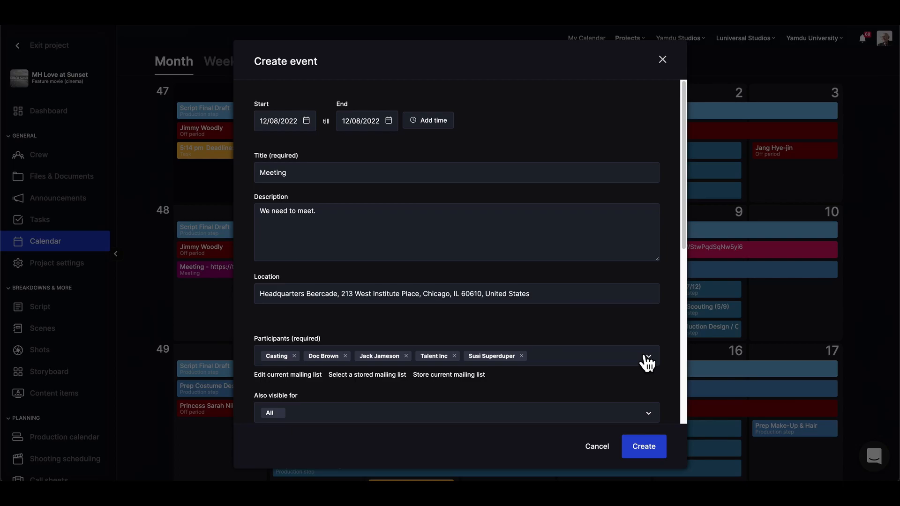
left_click(383, 416)
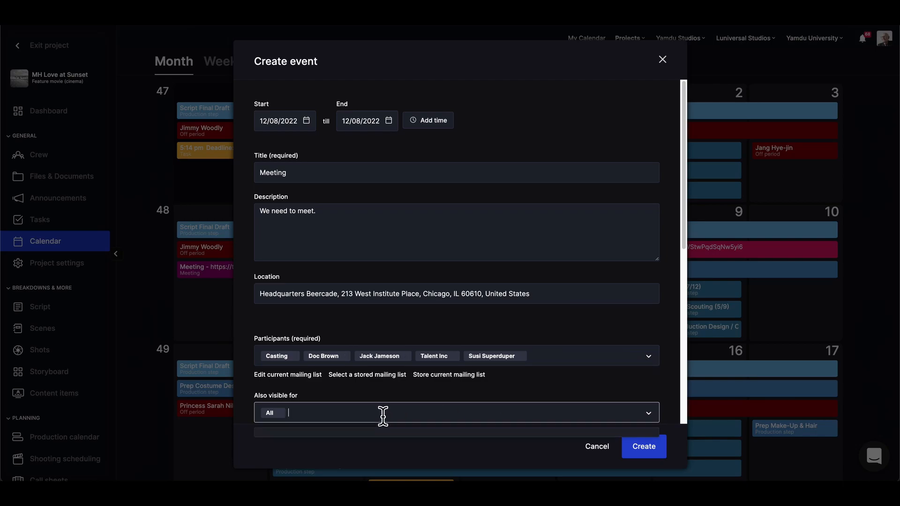
mouse_move(309, 459)
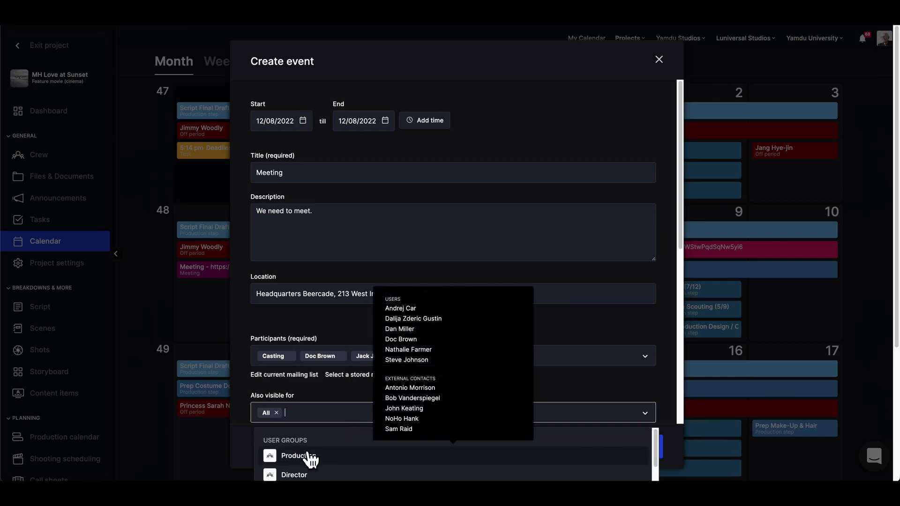
left_click(666, 415)
scroll(667, 416, "down", 5)
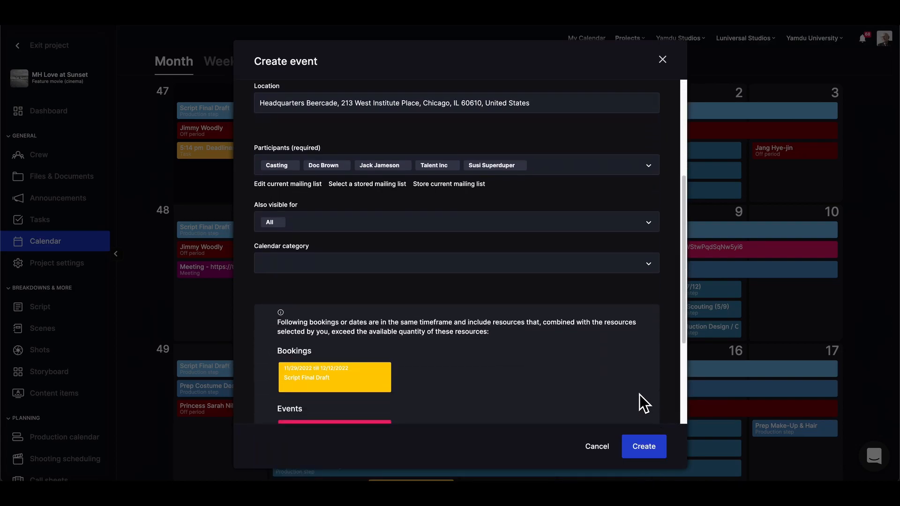
scroll(639, 393, "down", 2)
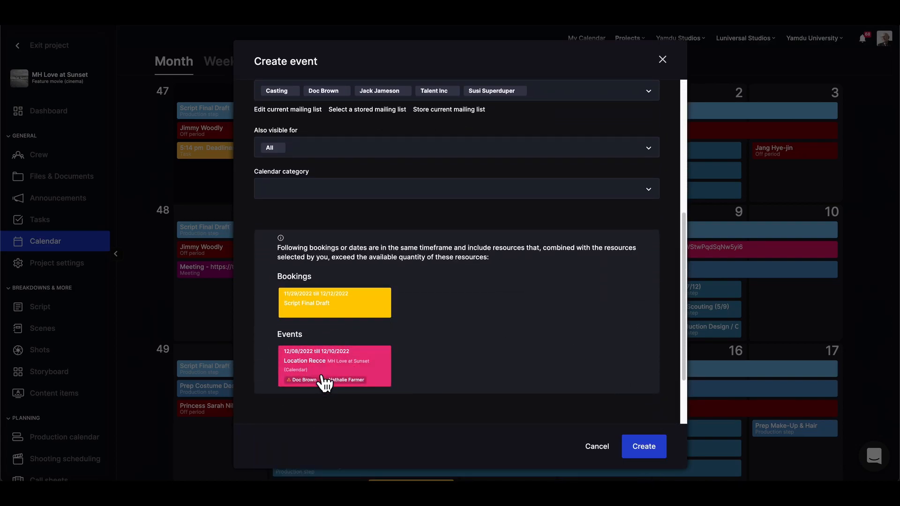
scroll(428, 396, "down", 1)
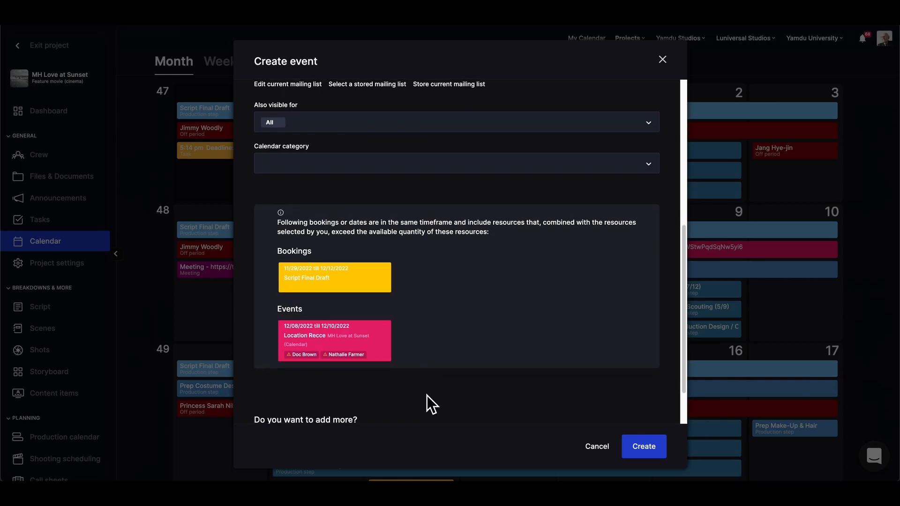
scroll(426, 395, "down", 3)
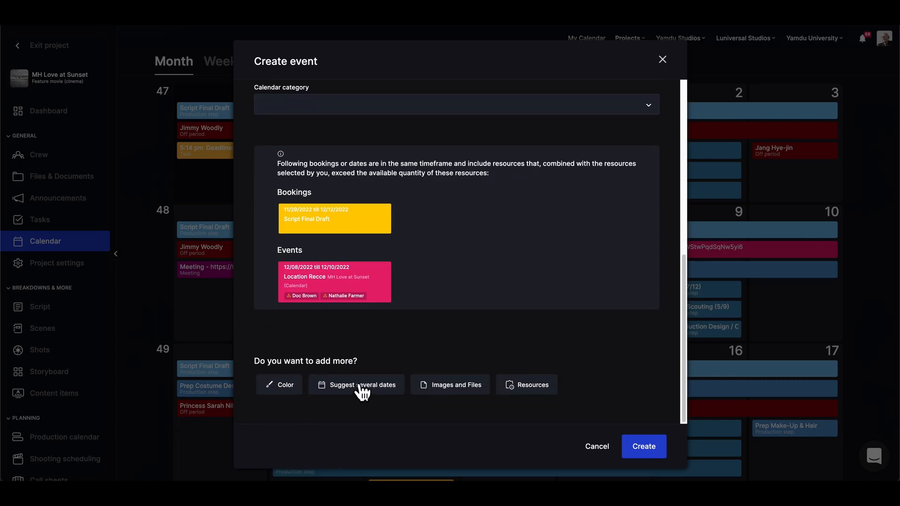
Enable Suggest several dates, keeping one 12/08/2022 slot, and return to the event details.
left_click(361, 386)
left_click(262, 168)
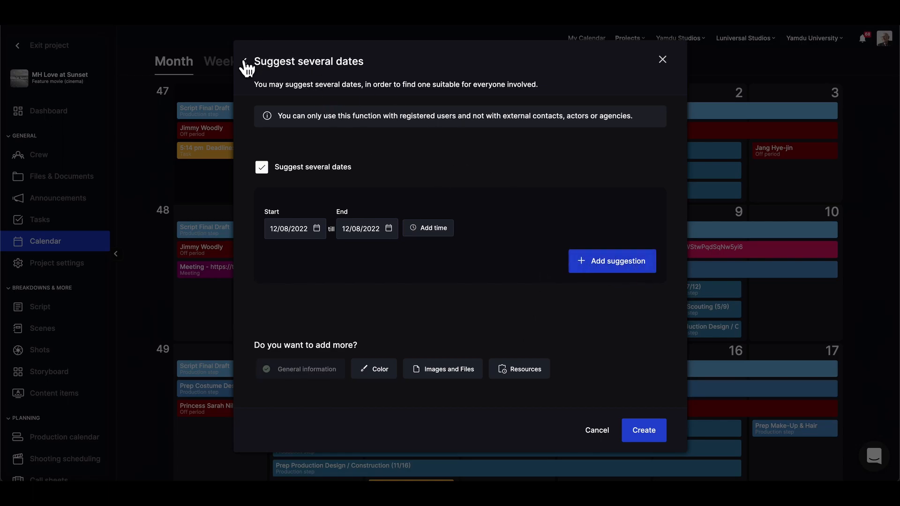
left_click(244, 62)
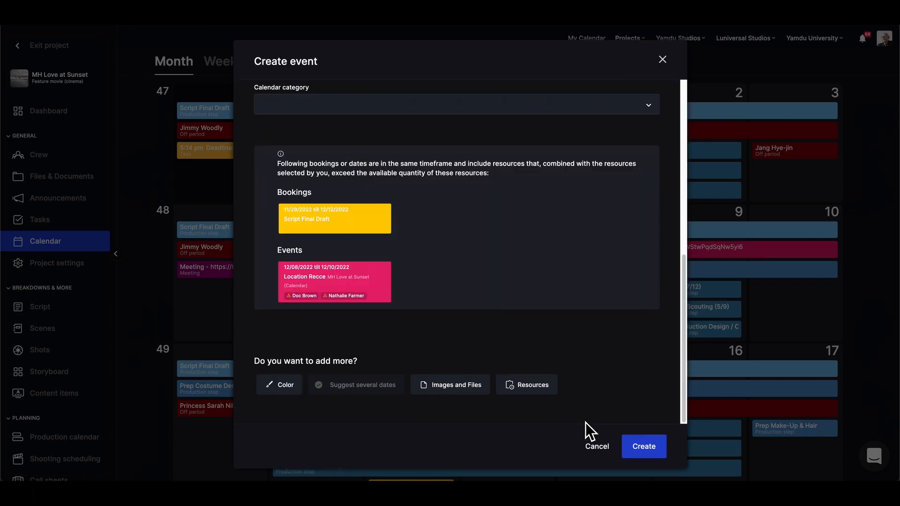
Create the Meeting event on Dec 8, then view the Location Recce event's map location.
left_click(645, 452)
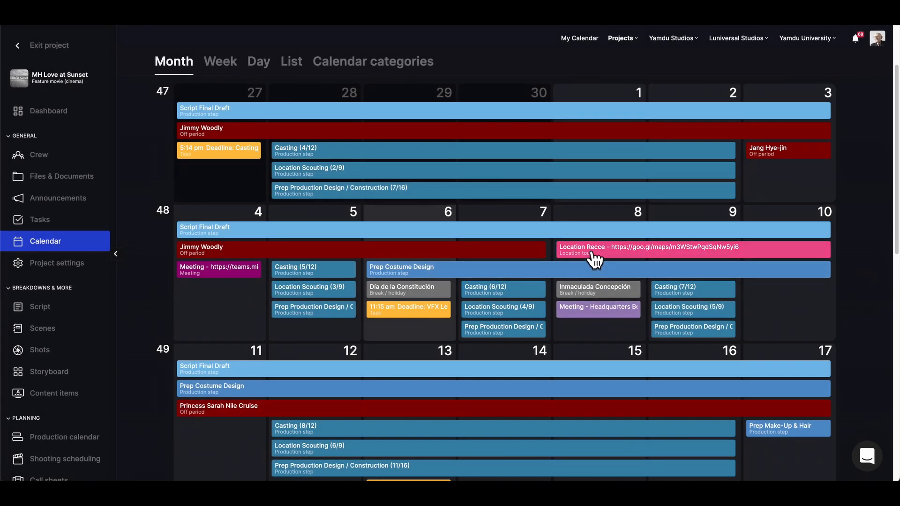
left_click(595, 259)
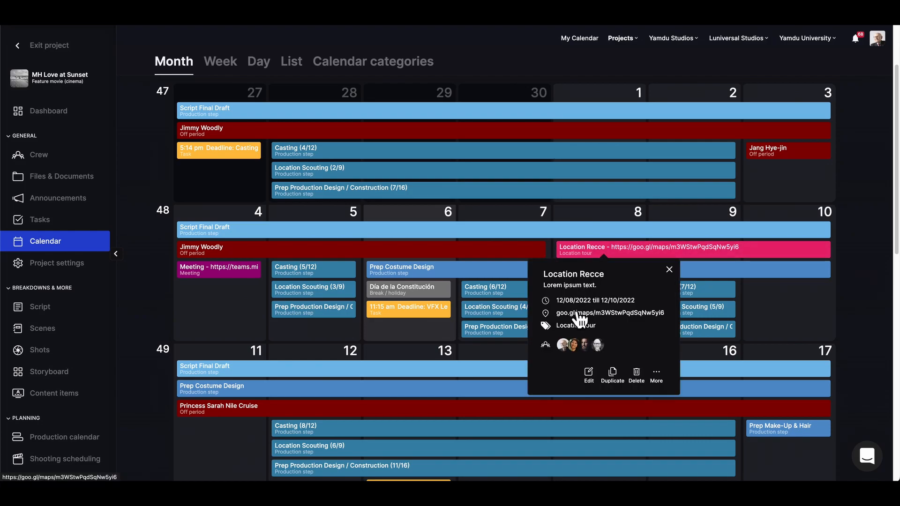
left_click(579, 315)
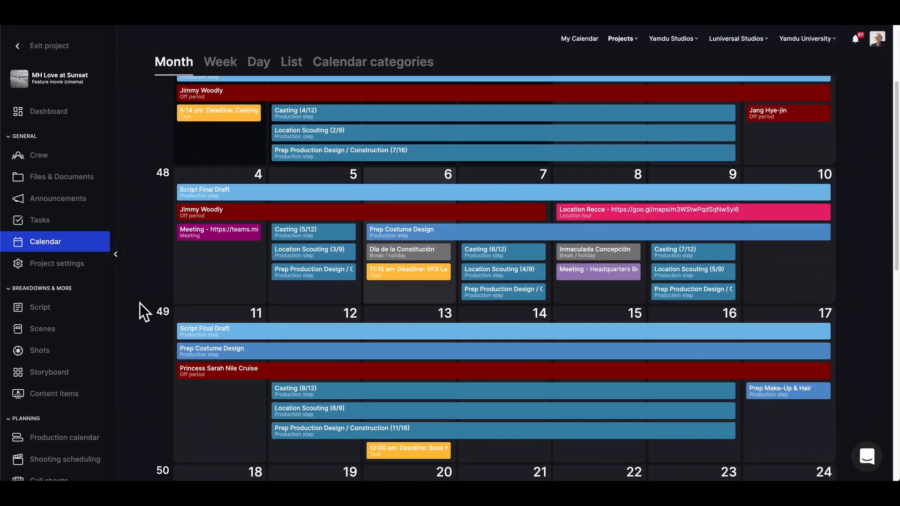
scroll(150, 312, "down", 3)
left_click(217, 272)
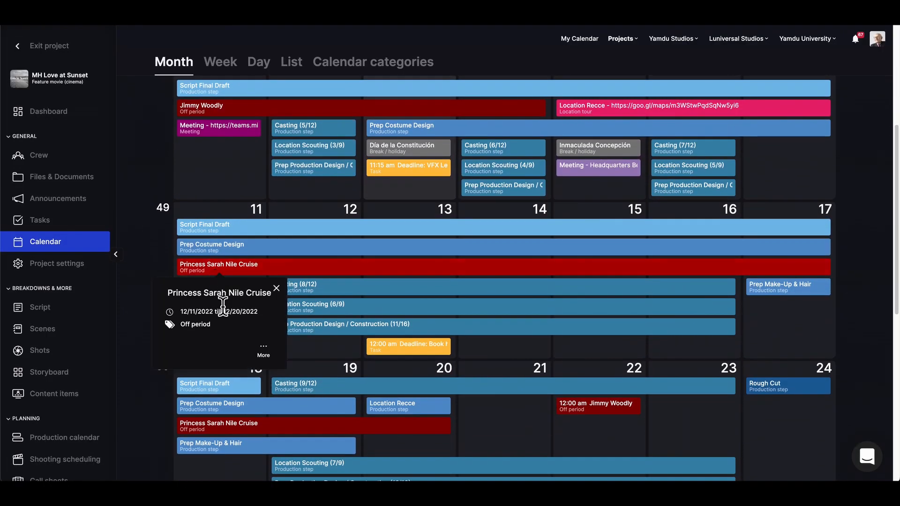
left_click(265, 357)
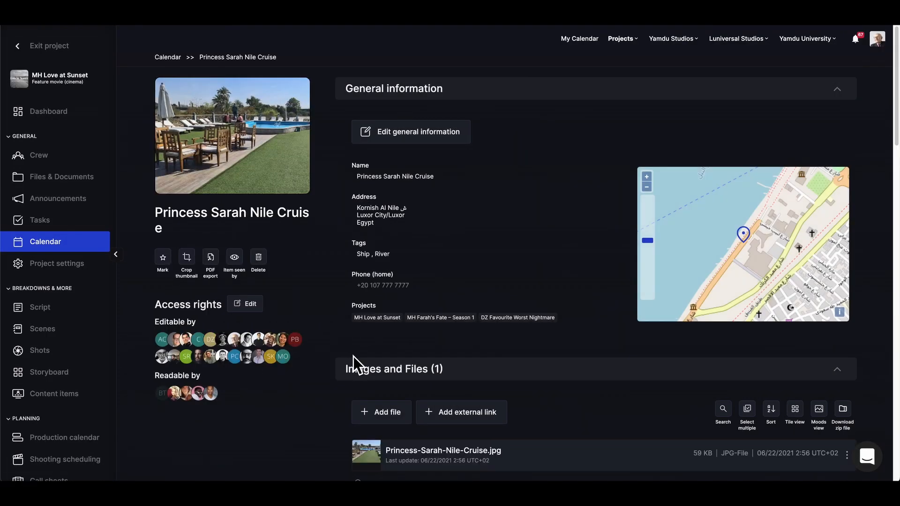
scroll(499, 381, "down", 6)
scroll(505, 382, "down", 15)
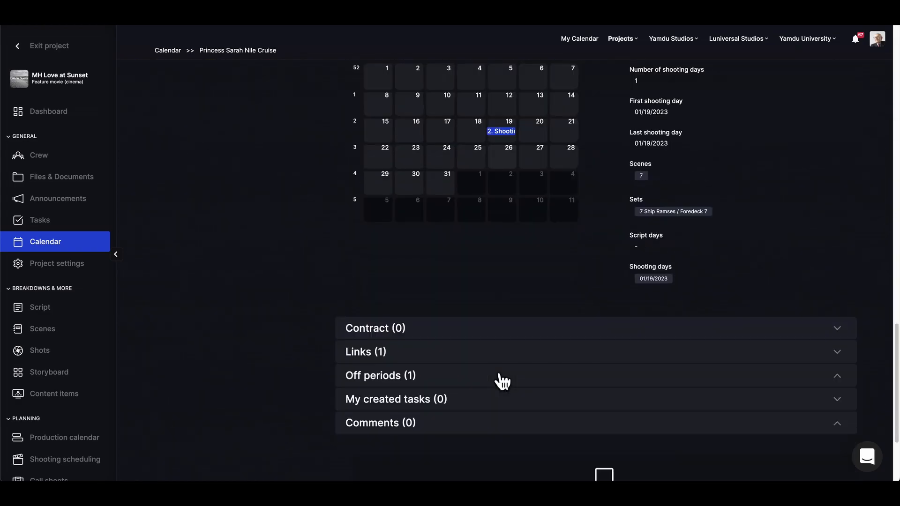
left_click(443, 234)
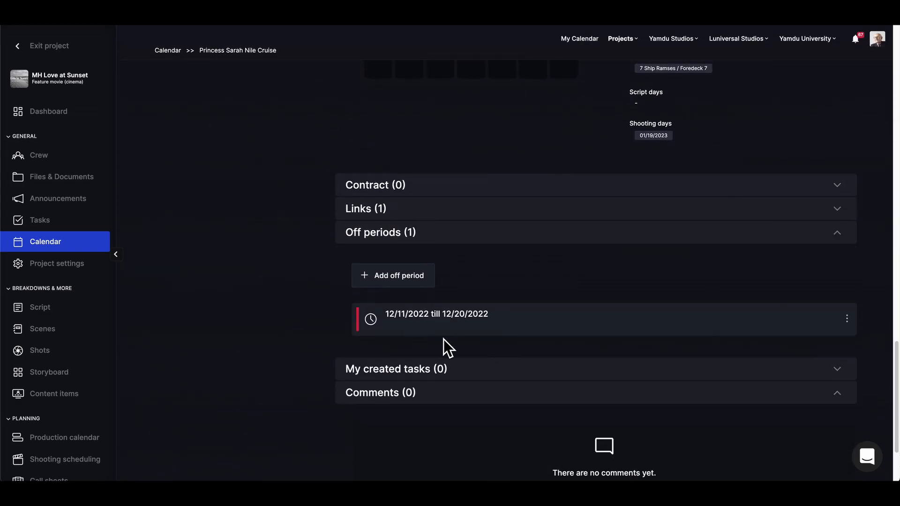
left_click(93, 251)
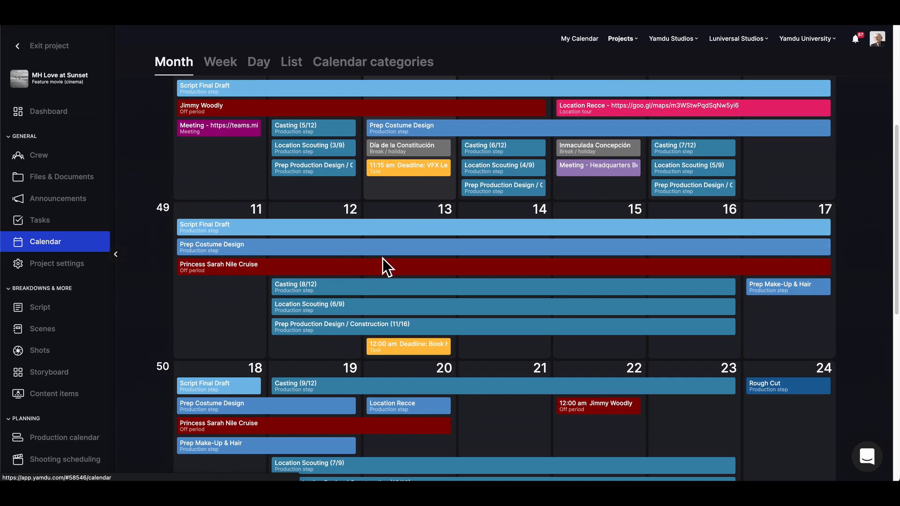